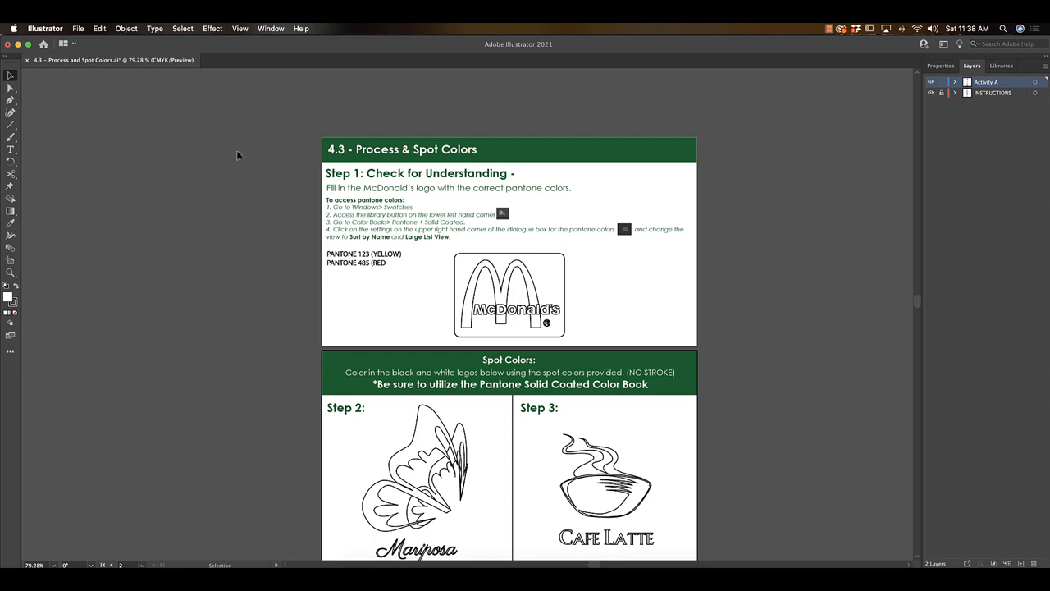
Show the document's swatches and open the PANTONE+ Solid Coated color book.
left_click(270, 28)
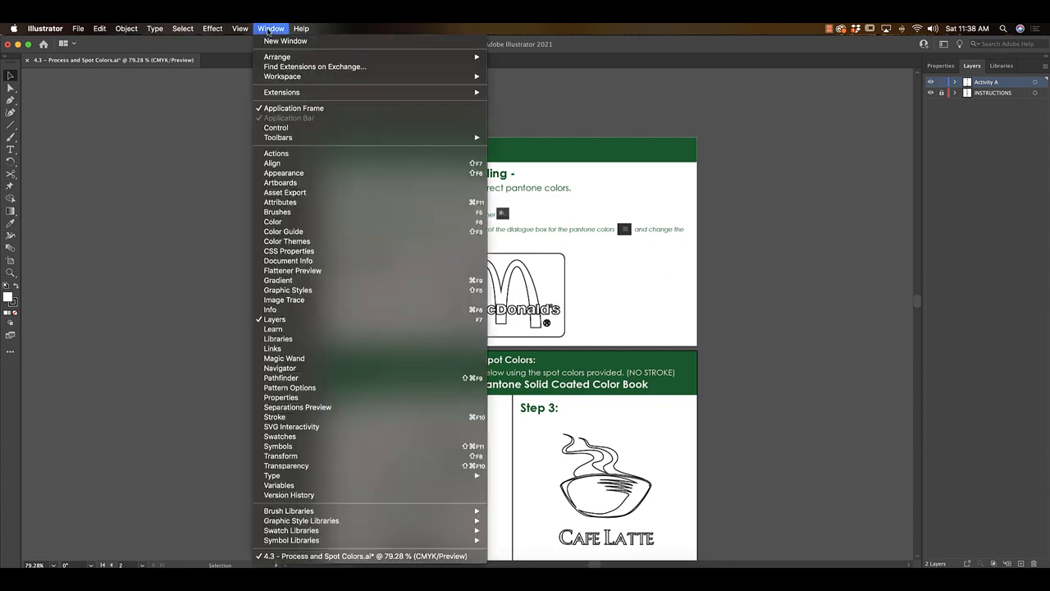
left_click(319, 447)
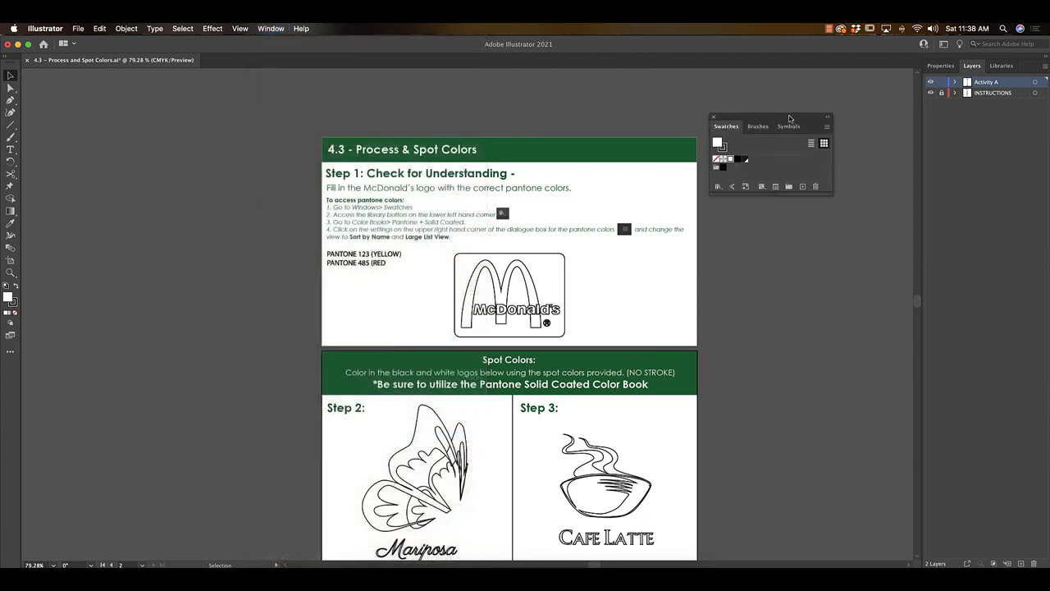
left_click_drag(789, 118, 791, 133)
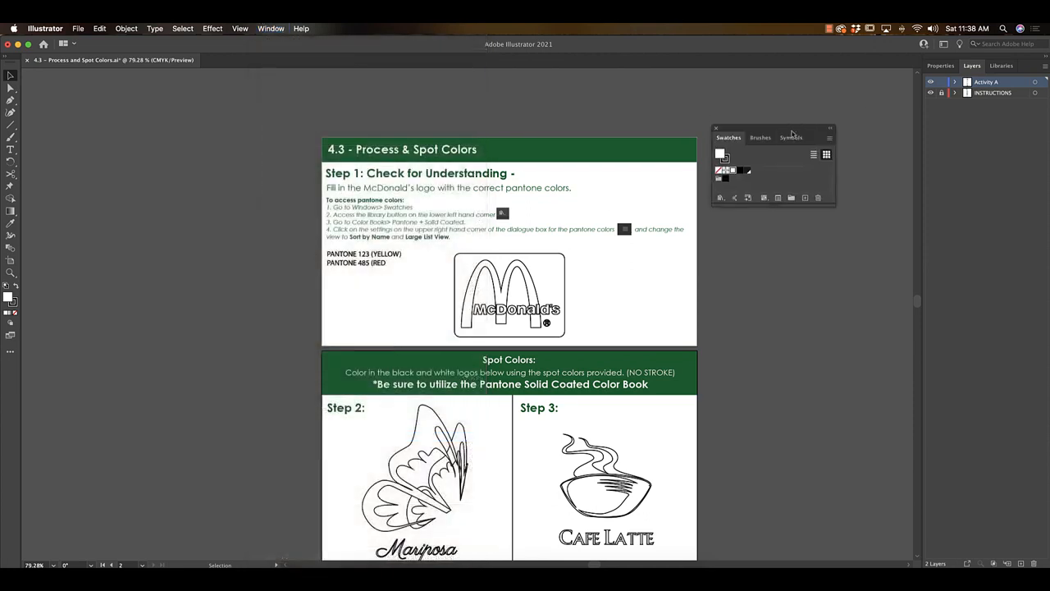
left_click(720, 197)
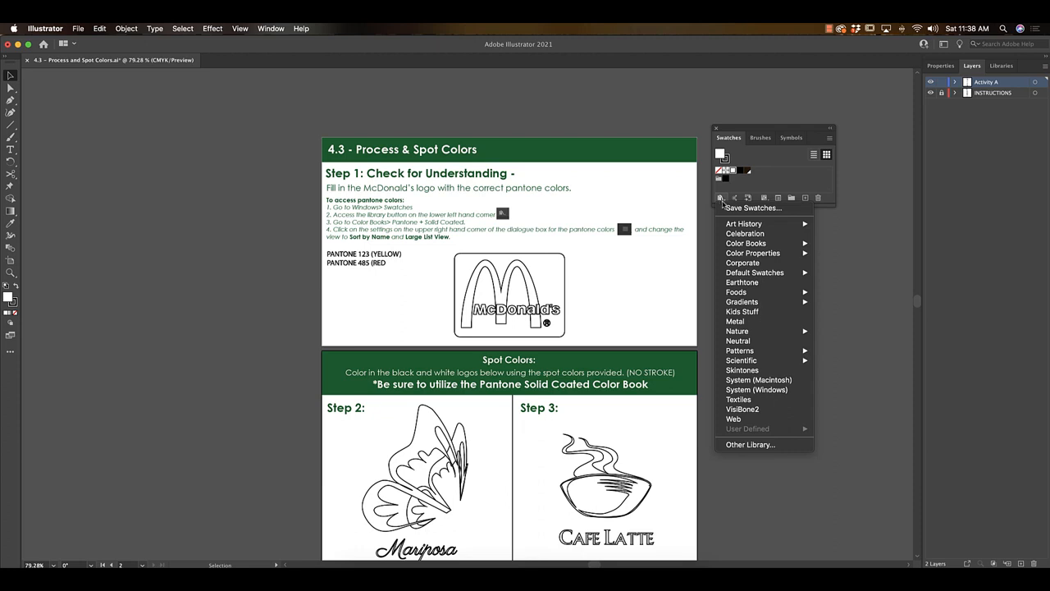
mouse_move(750, 244)
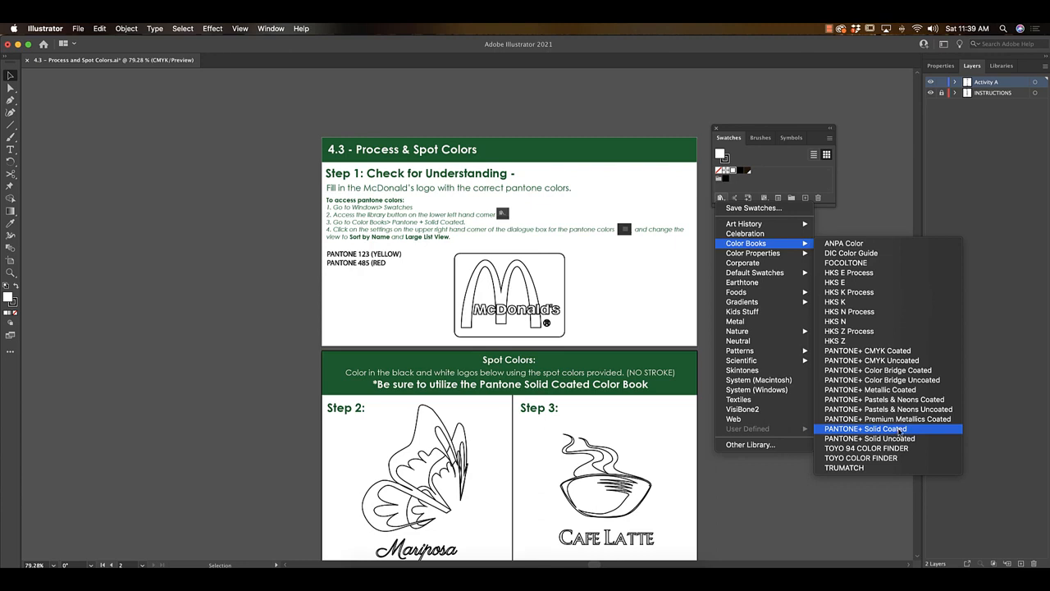
left_click(900, 429)
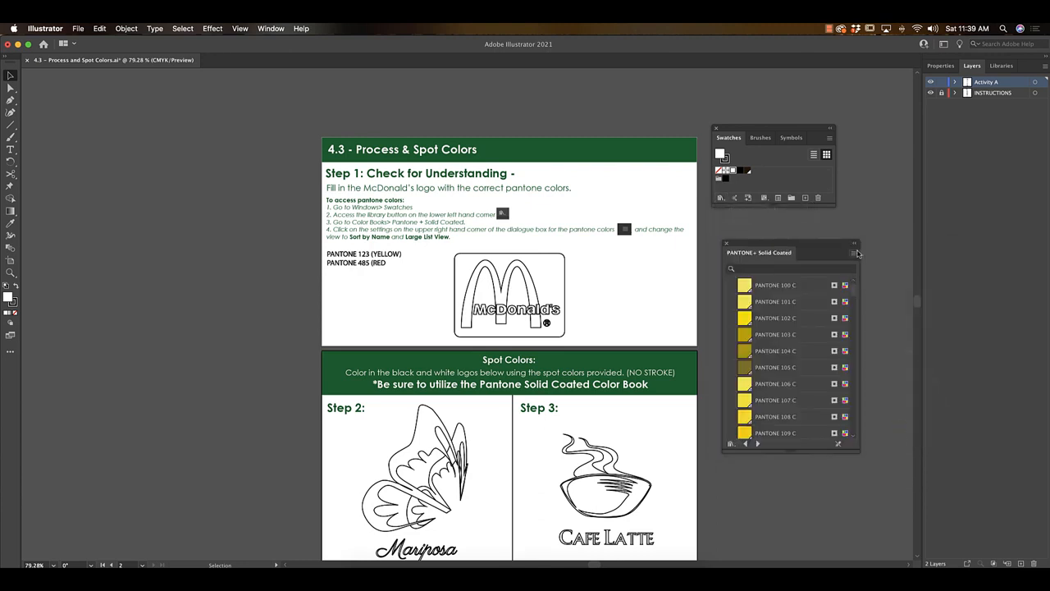
Try Small Thumbnail View for the PANTONE+ Solid Coated color book and shrink its window slightly.
left_click(856, 253)
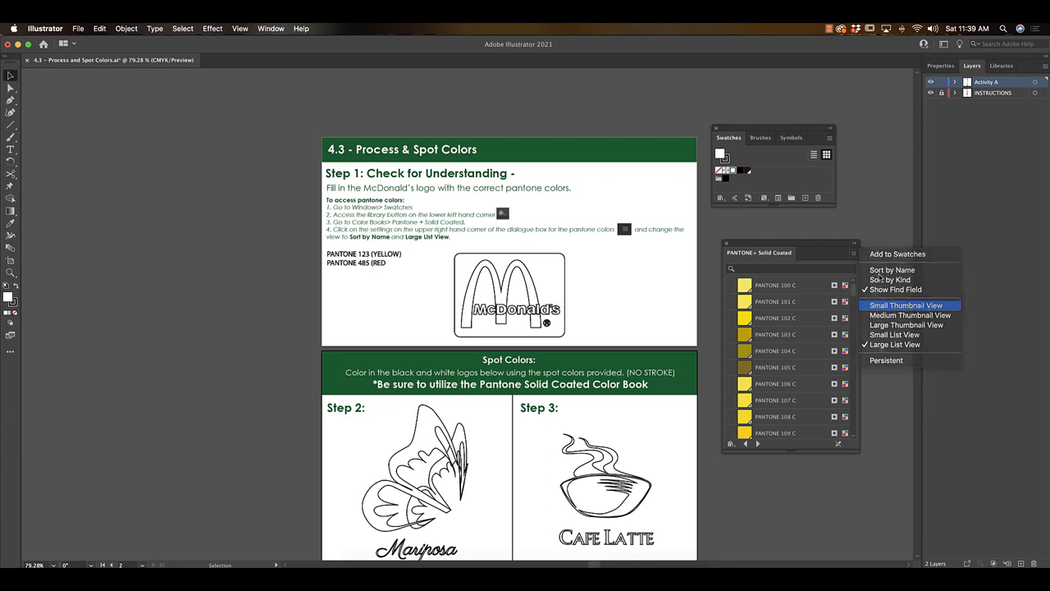
left_click(902, 305)
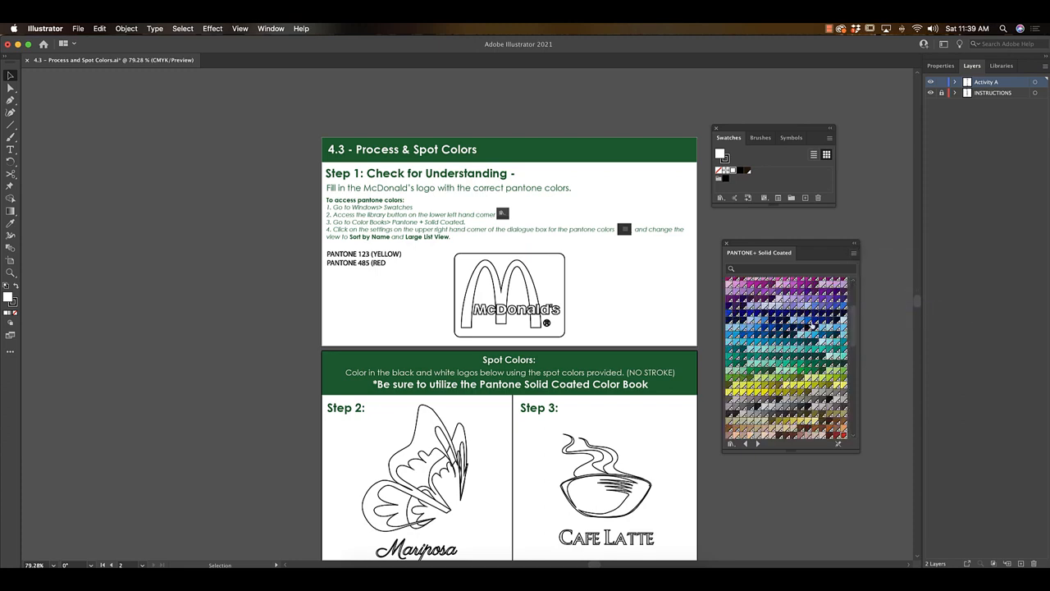
mouse_move(857, 449)
left_mouse_down()
mouse_move(854, 305)
mouse_move(838, 299)
mouse_move(846, 438)
left_mouse_up()
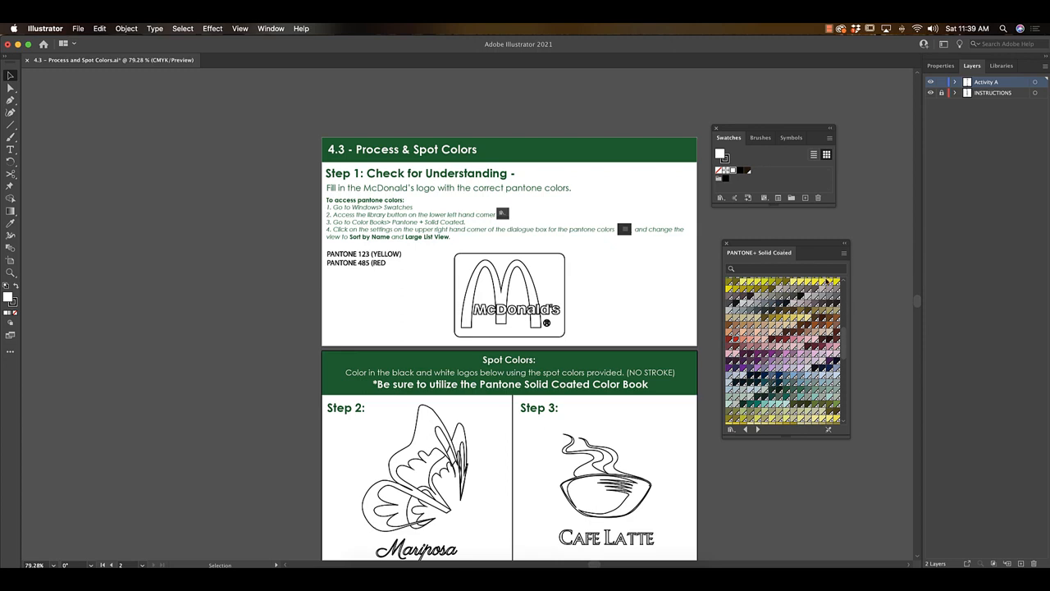
Sort the PANTONE+ Solid Coated colors by name and display them in Large List View.
left_click(844, 254)
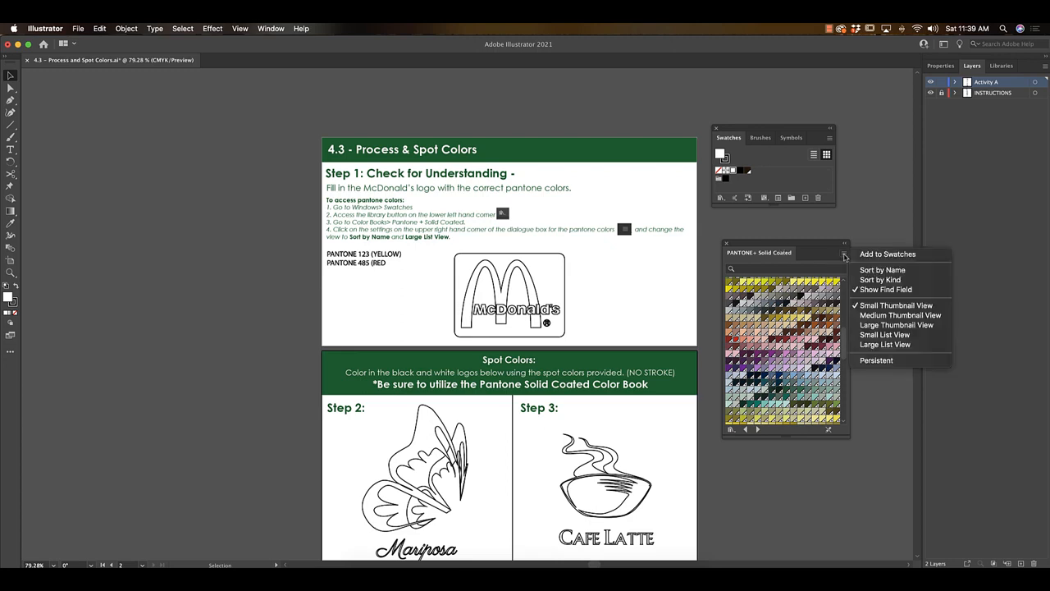
left_click(893, 270)
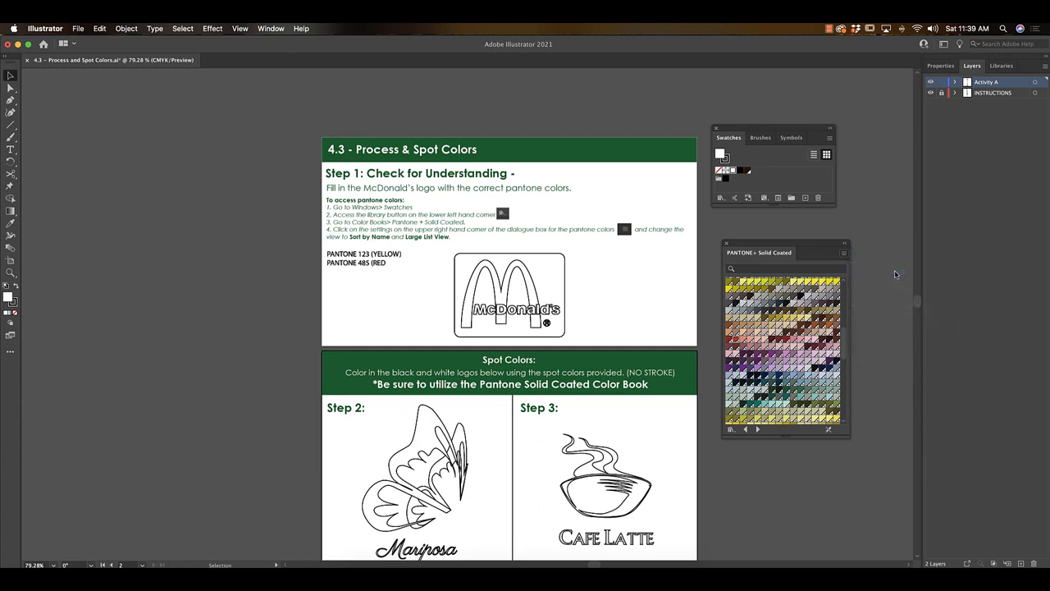
left_click(845, 253)
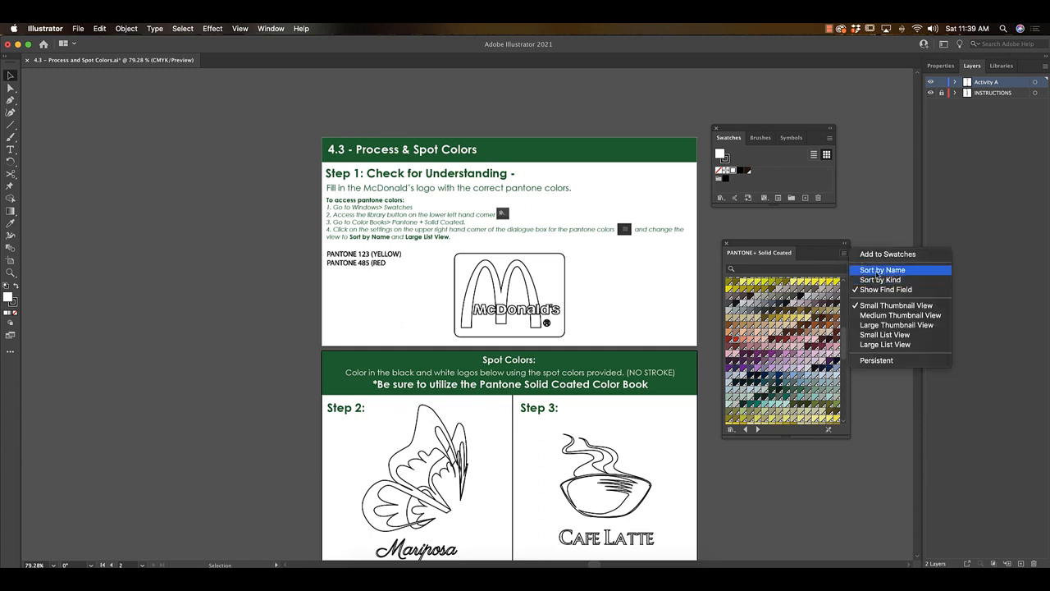
left_click(885, 345)
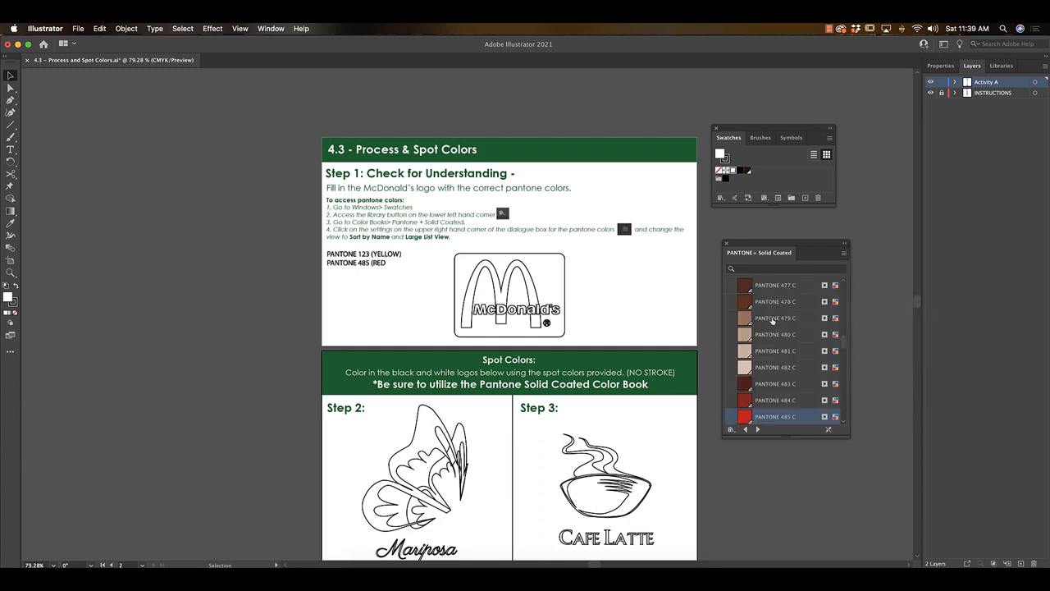
Find PANTONE 123 C and PANTONE 485 C in the color book and add both to the document's swatches.
left_click(748, 269)
type("123")
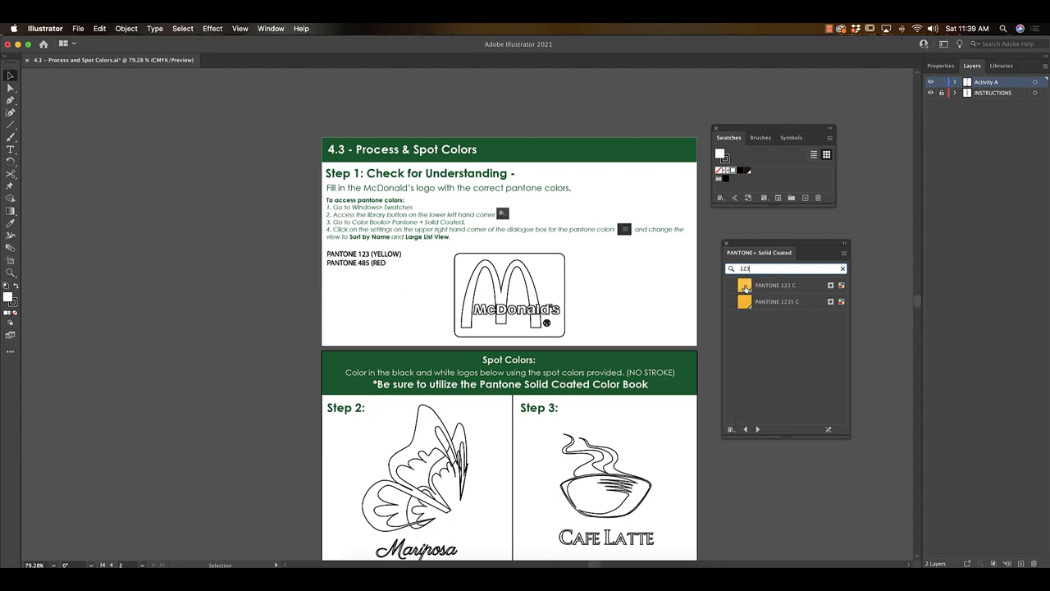
left_click_drag(743, 287, 755, 172)
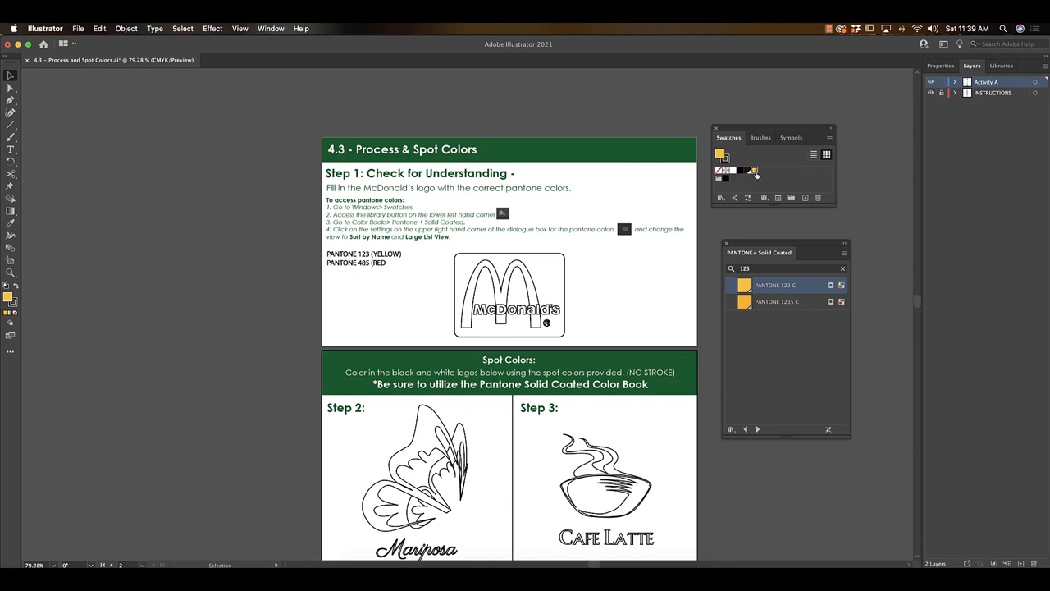
left_click(770, 269)
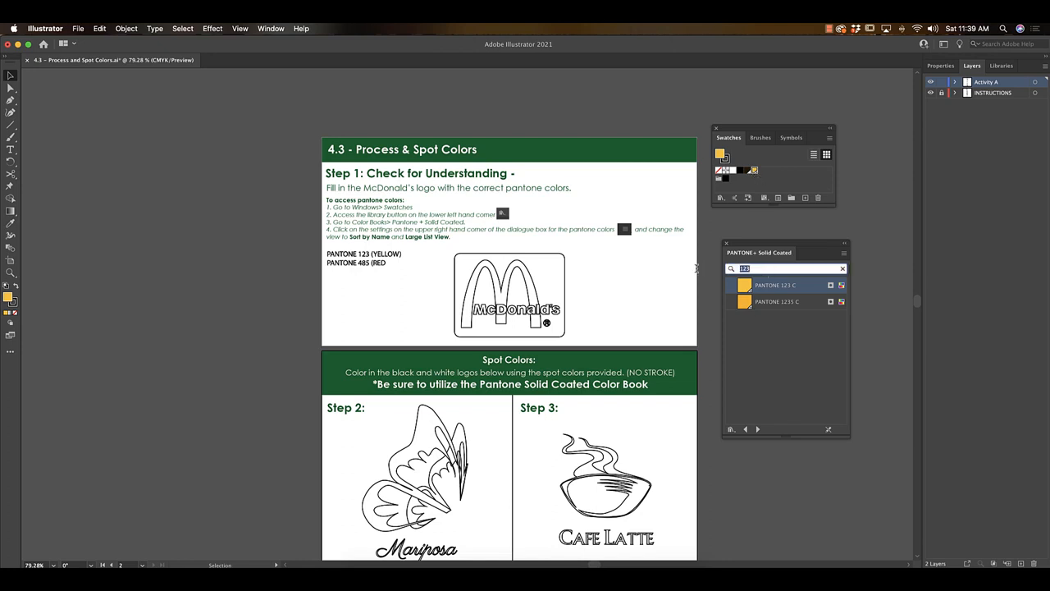
type("485")
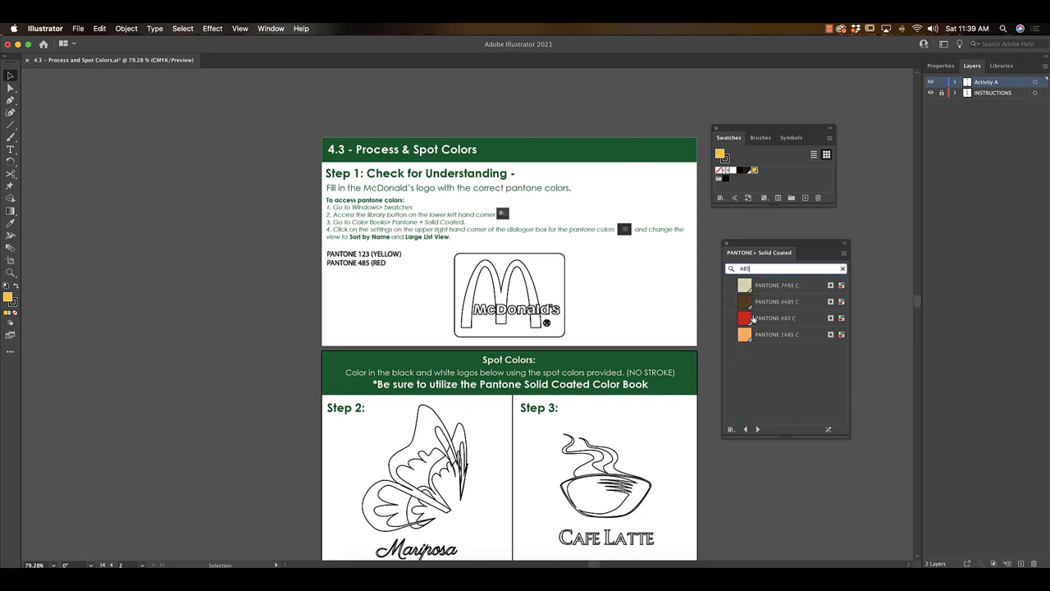
left_click(748, 320)
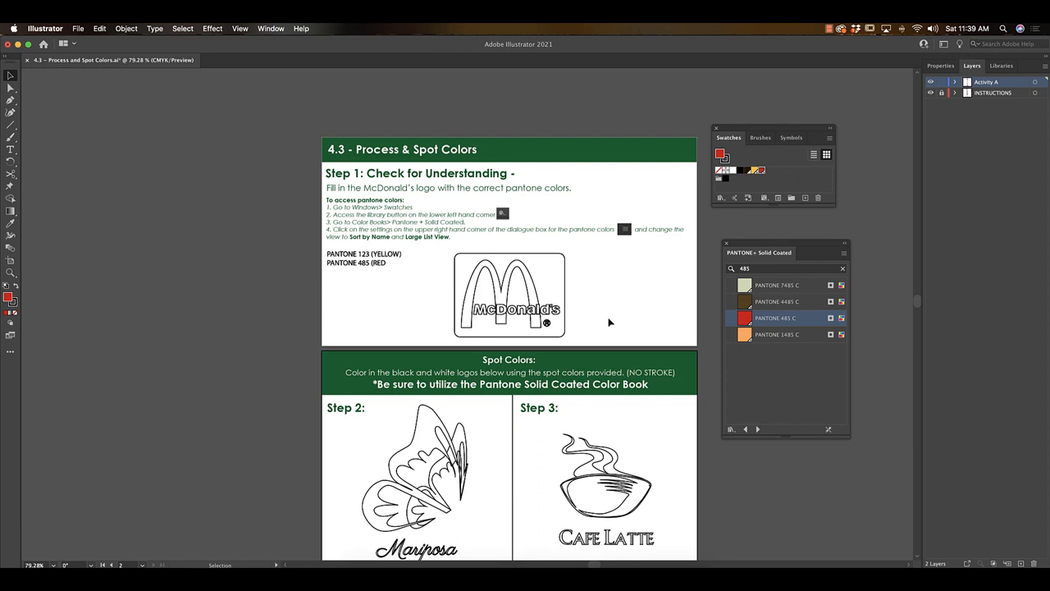
Fill the McDonald's logo background with PANTONE 485 C and the golden arches with PANTONE 123 C.
scroll(610, 322, "right", 1)
left_click(559, 265)
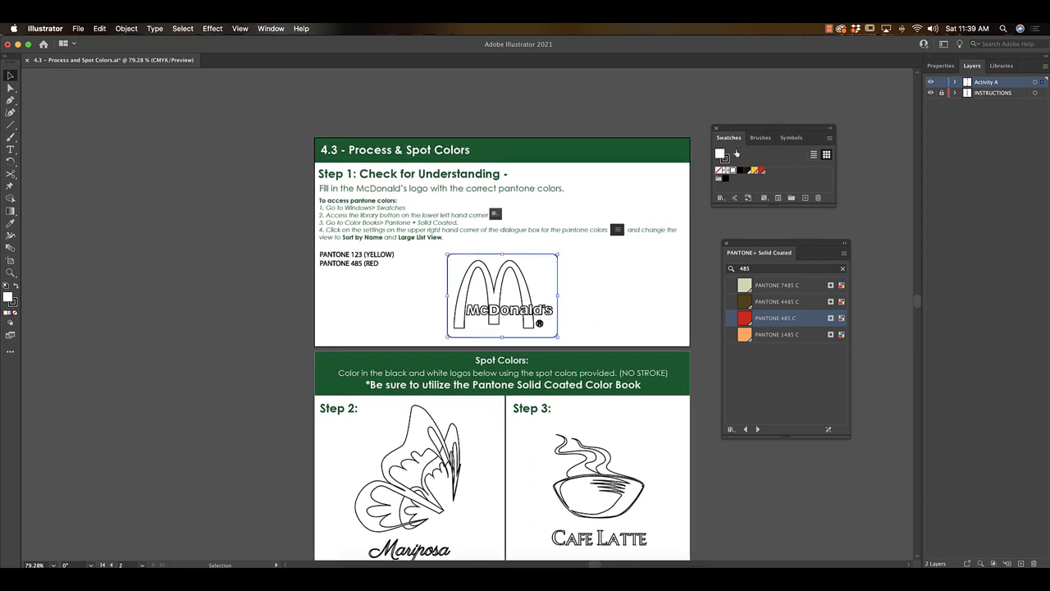
left_click(762, 172)
left_click(527, 284)
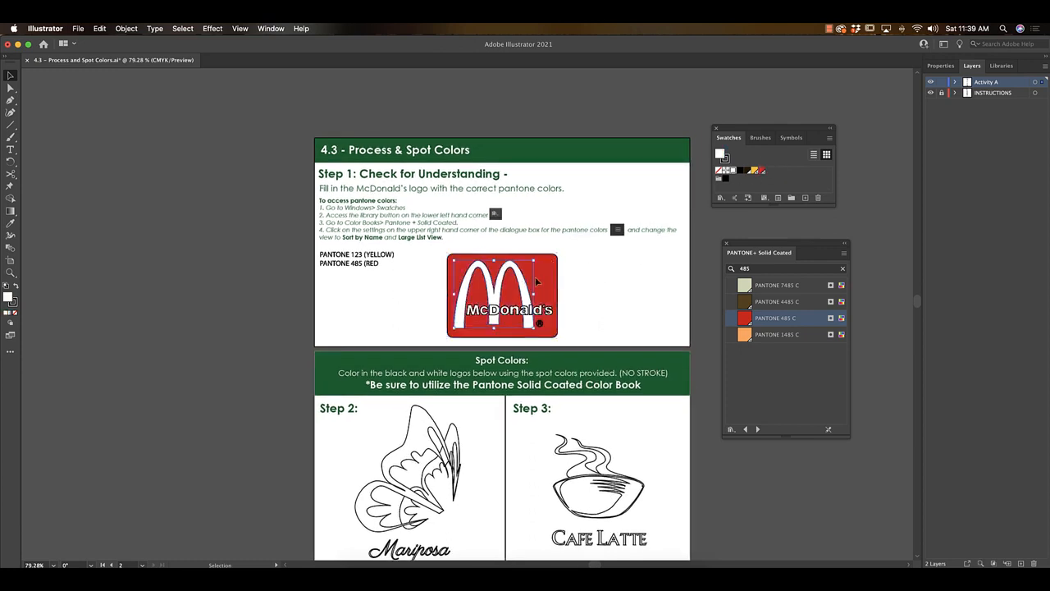
left_click(754, 171)
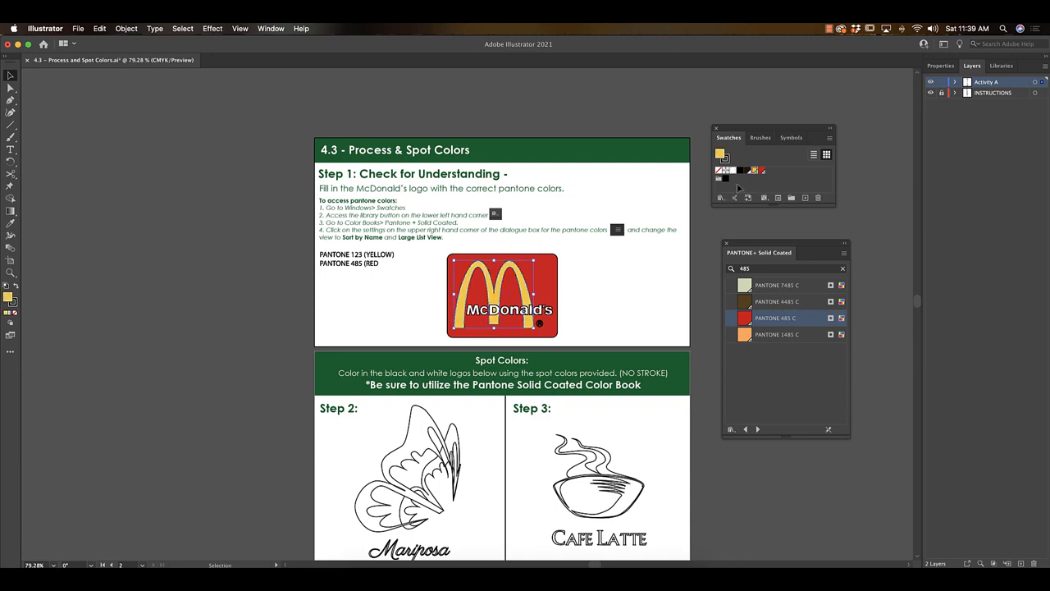
left_click(598, 335)
Remove the stroke from all parts of the McDonald's logo, leaving only the fills.
left_click_drag(581, 257, 442, 340)
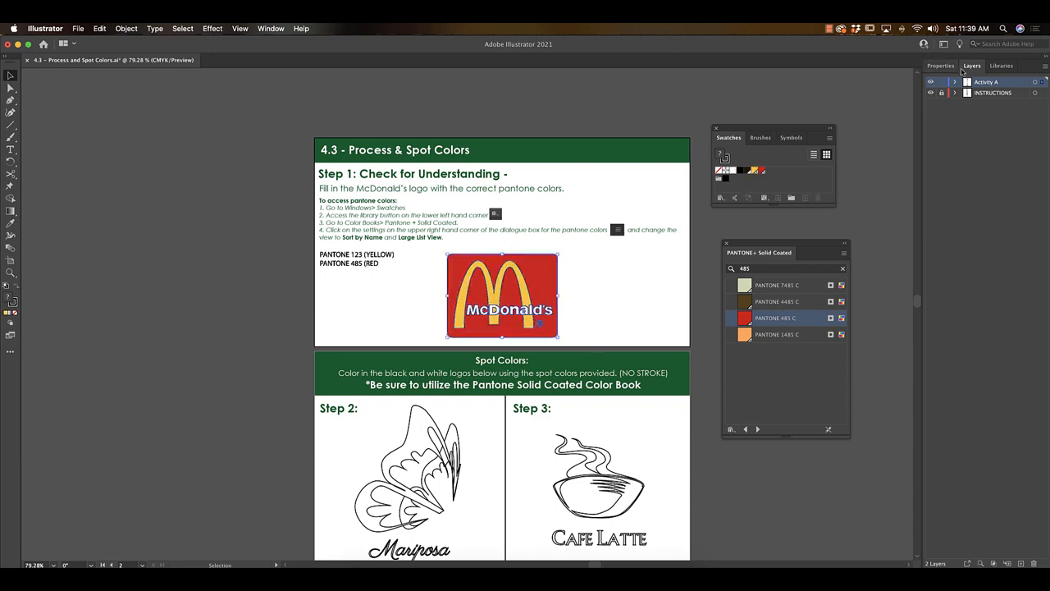
left_click(941, 65)
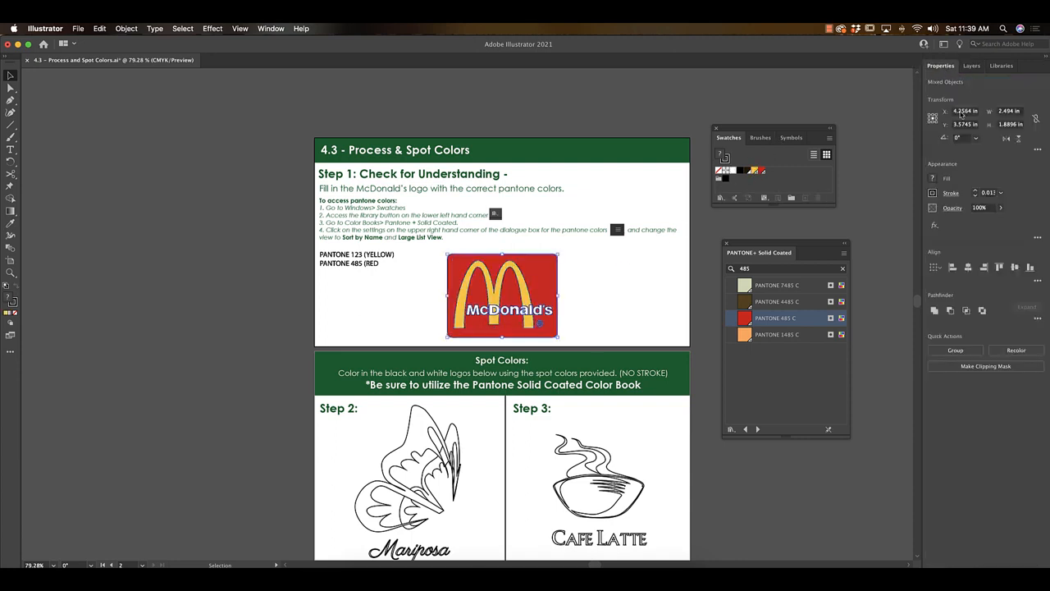
left_click(933, 193)
left_click(820, 283)
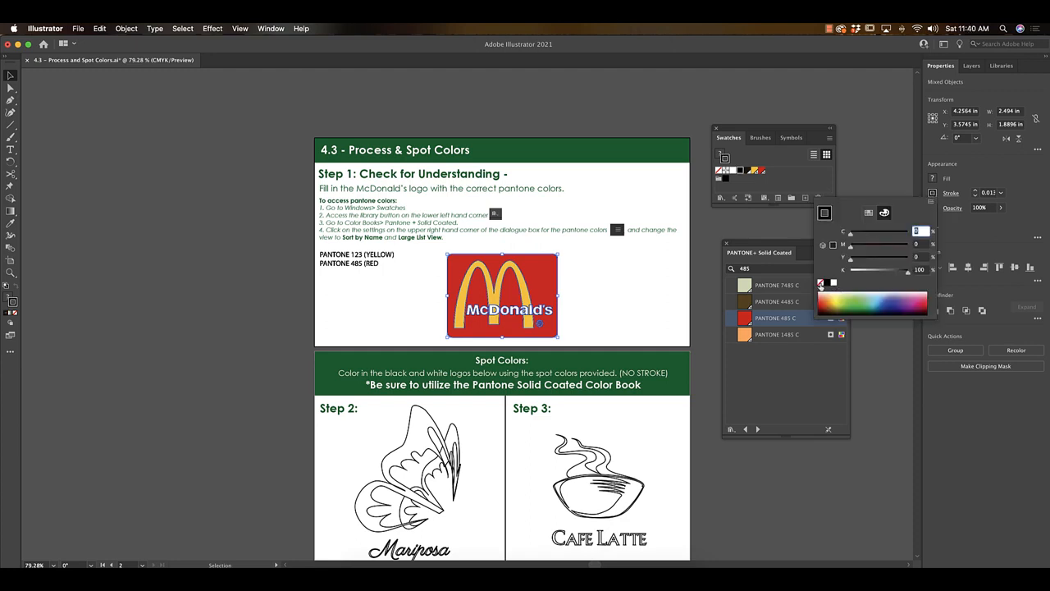
left_click(871, 151)
left_click(872, 166)
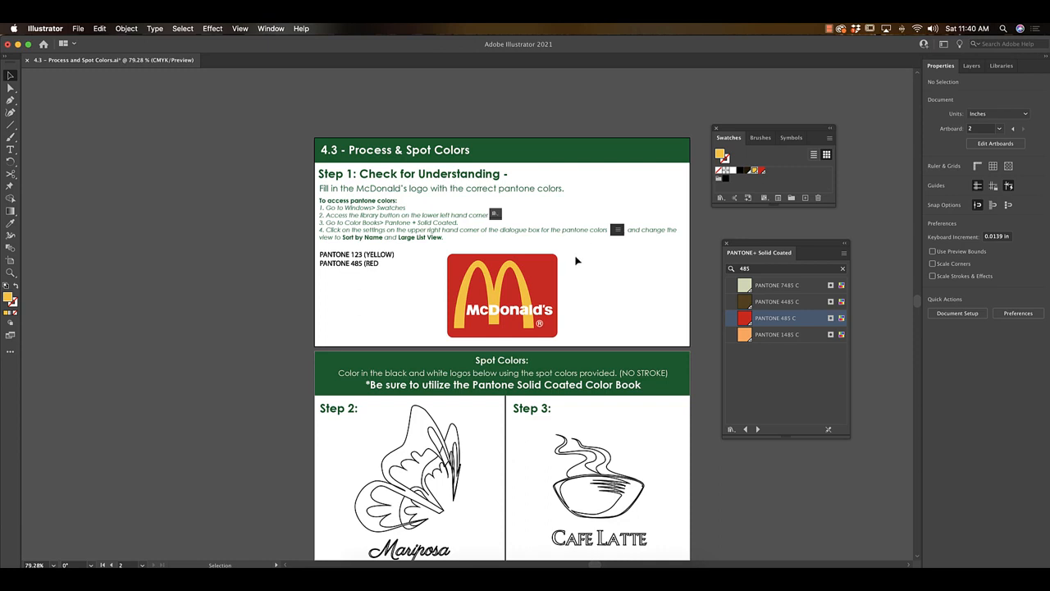
Clear the color book's search and review the spot color instructions, logos and assigned Pantone colors for Steps 2 to 5.
scroll(594, 236, "down", 5)
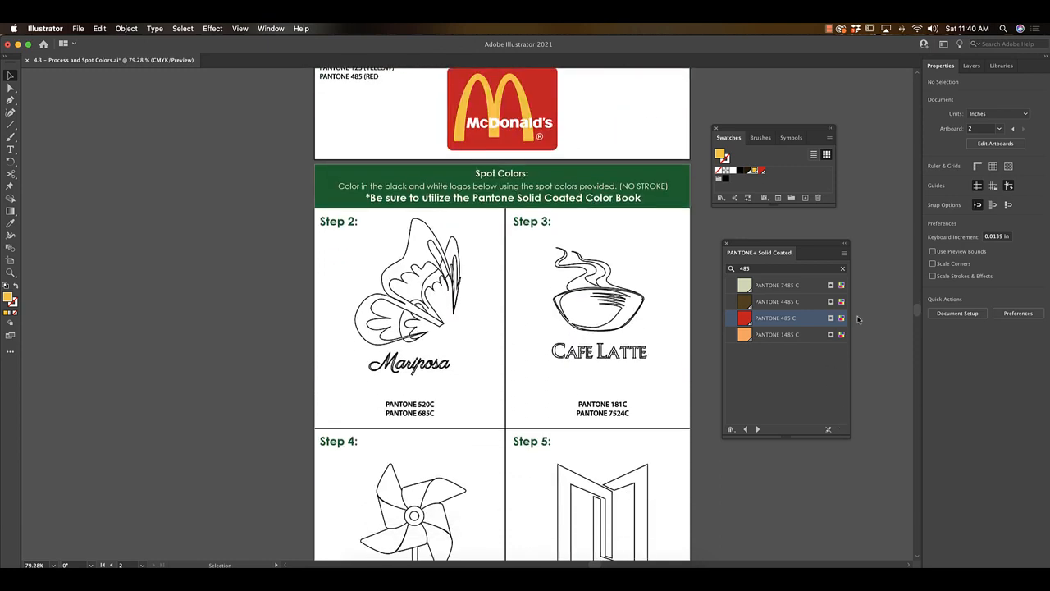
left_click(842, 268)
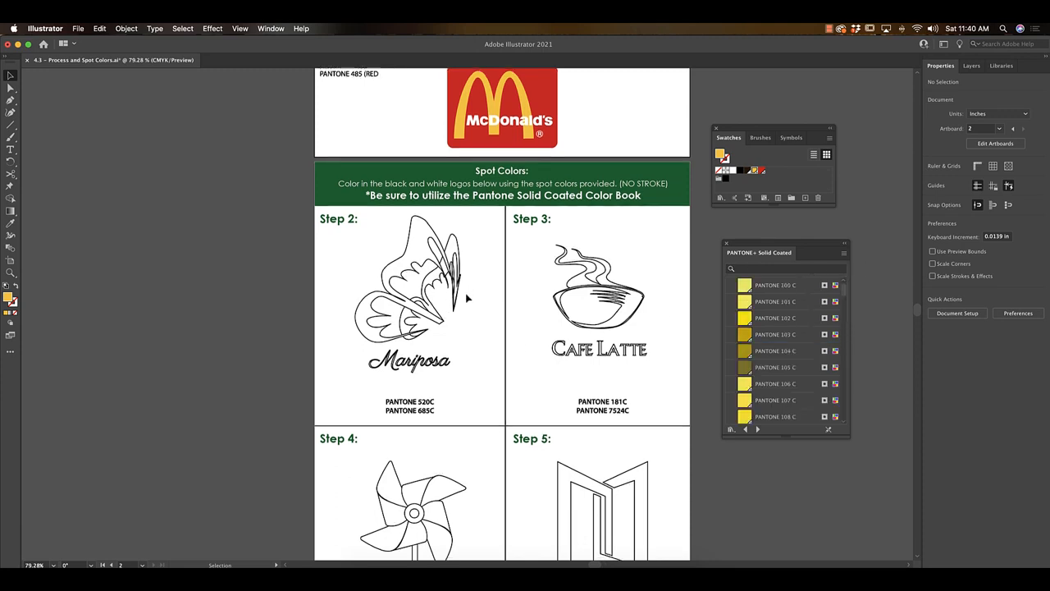
scroll(468, 298, "down", 3)
scroll(466, 298, "right", 1)
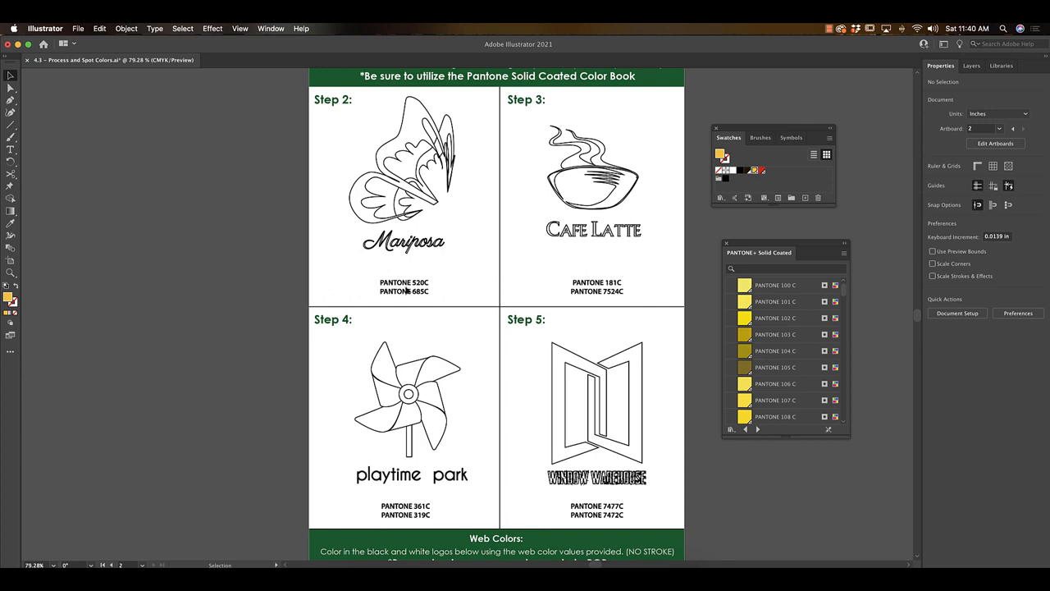
scroll(419, 213, "right", 2)
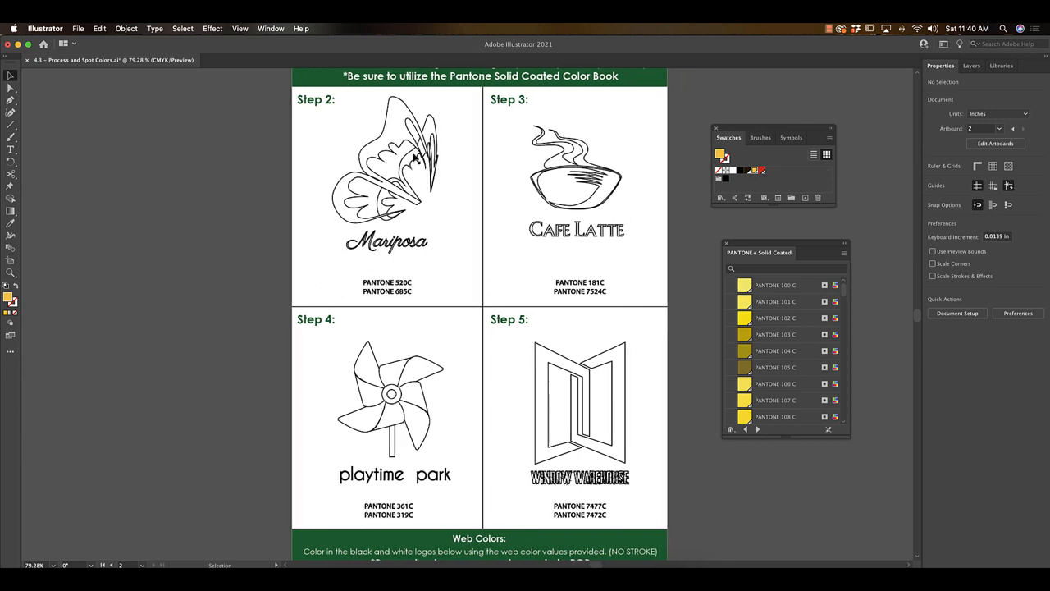
scroll(416, 157, "up", 1)
scroll(416, 157, "up", 1)
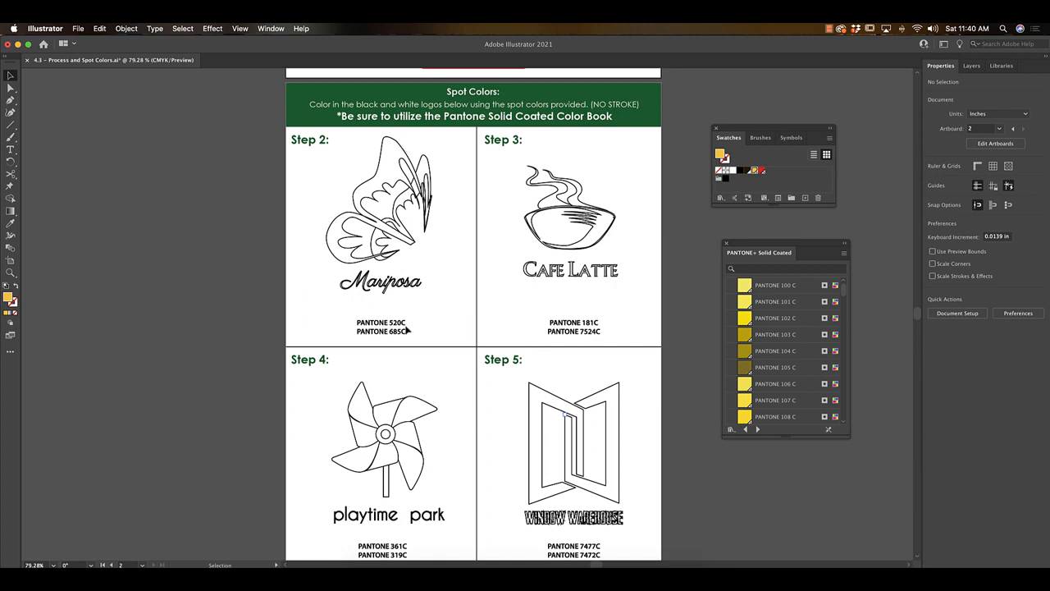
Show the color sliders and switch their color mode to RGB for the logos in the Web Colors section.
scroll(410, 328, "down", 10)
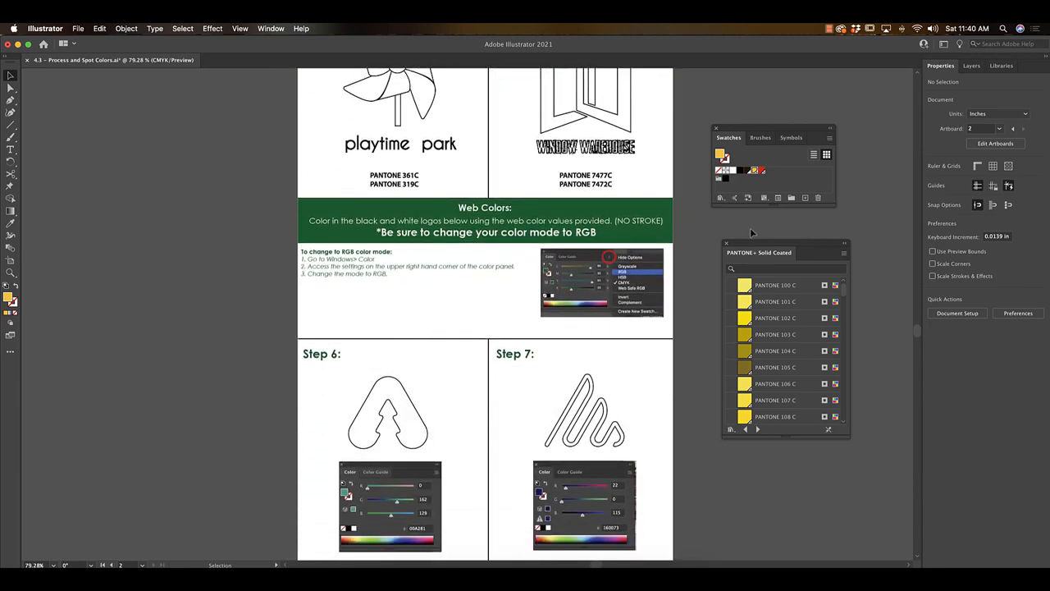
scroll(650, 245, "down", 1)
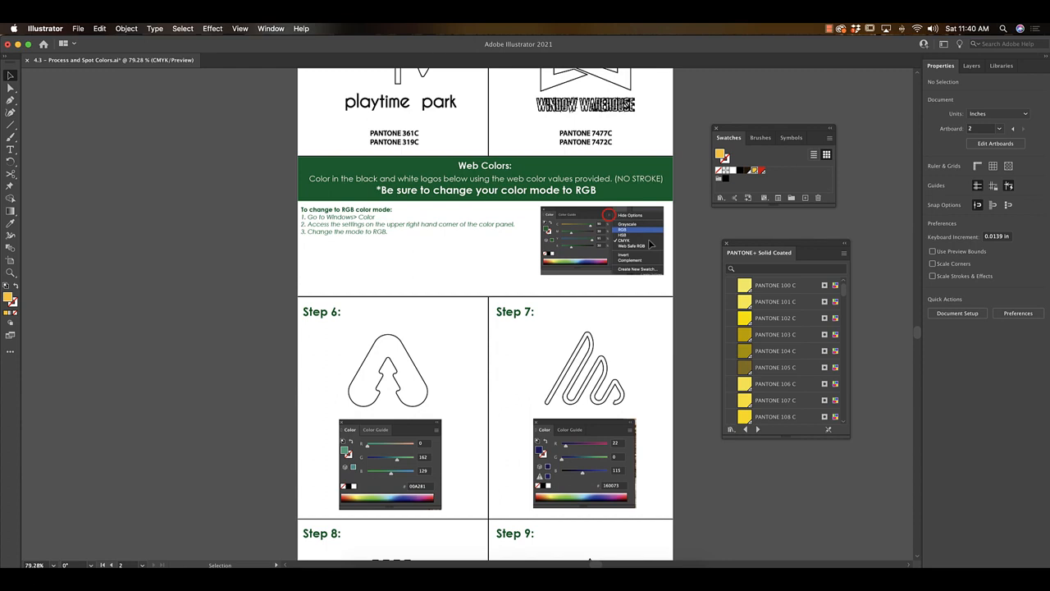
scroll(649, 245, "down", 2)
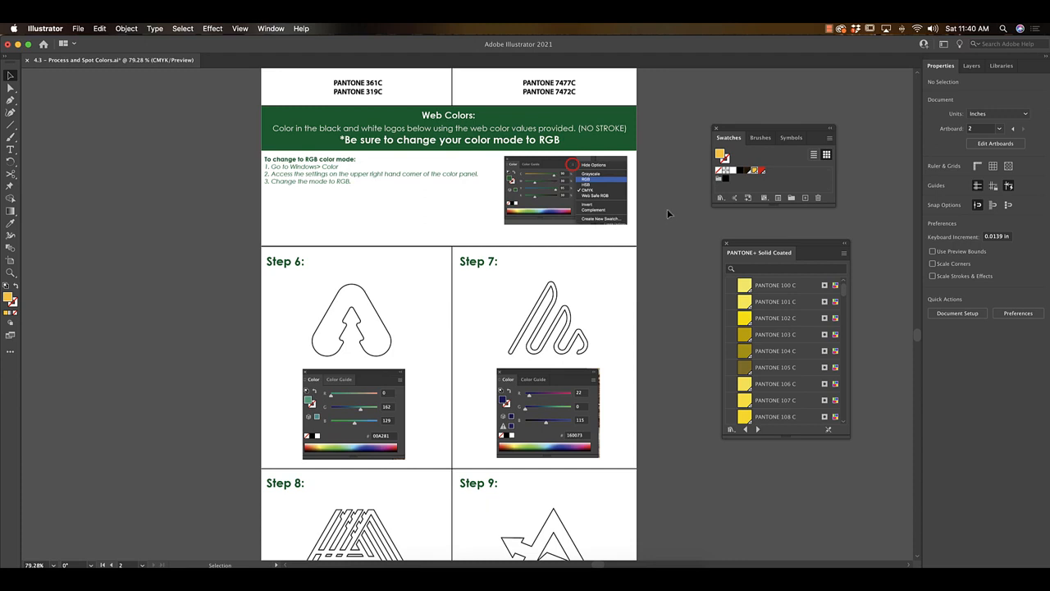
scroll(666, 205, "right", 1)
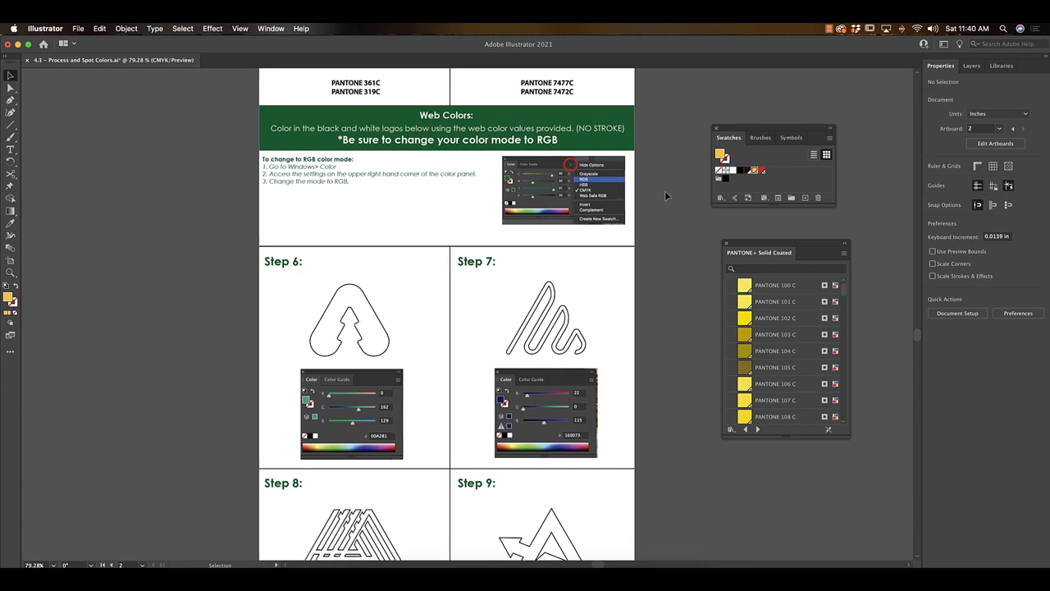
left_click(273, 29)
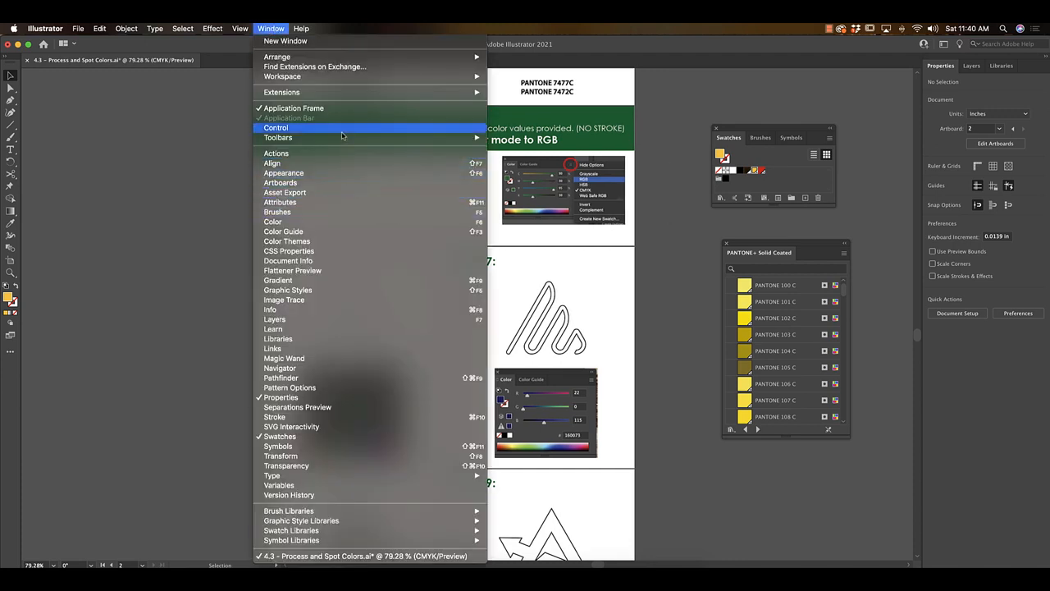
left_click(345, 222)
left_click_drag(691, 410, 684, 328)
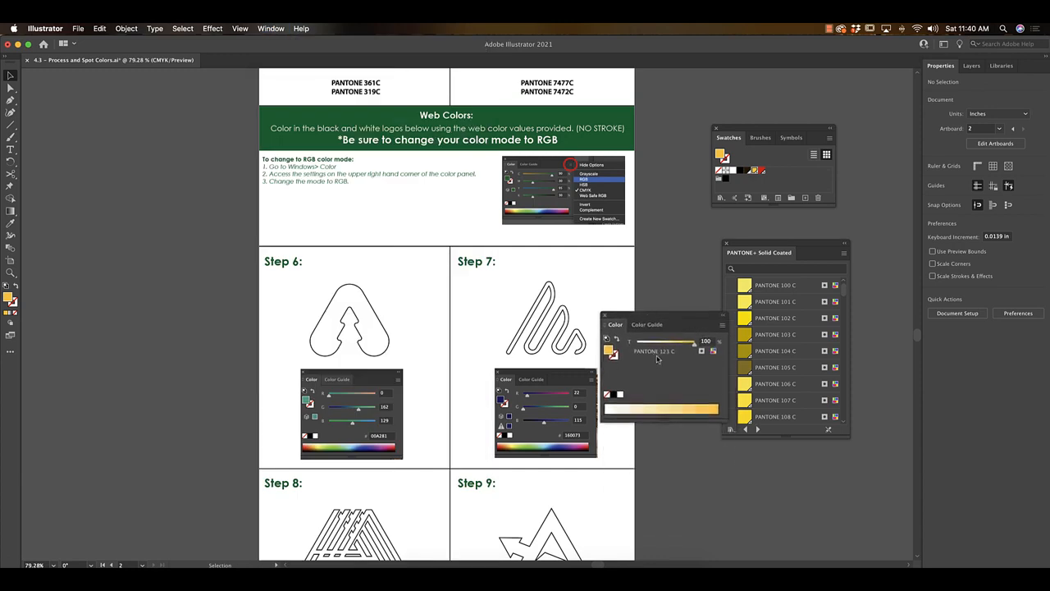
left_click(723, 328)
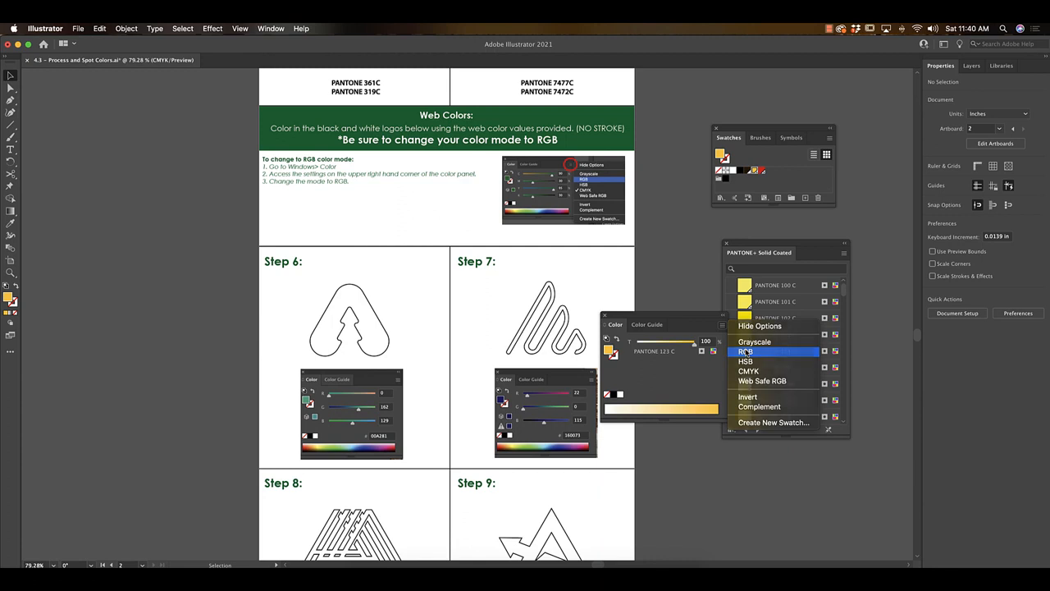
left_click(745, 351)
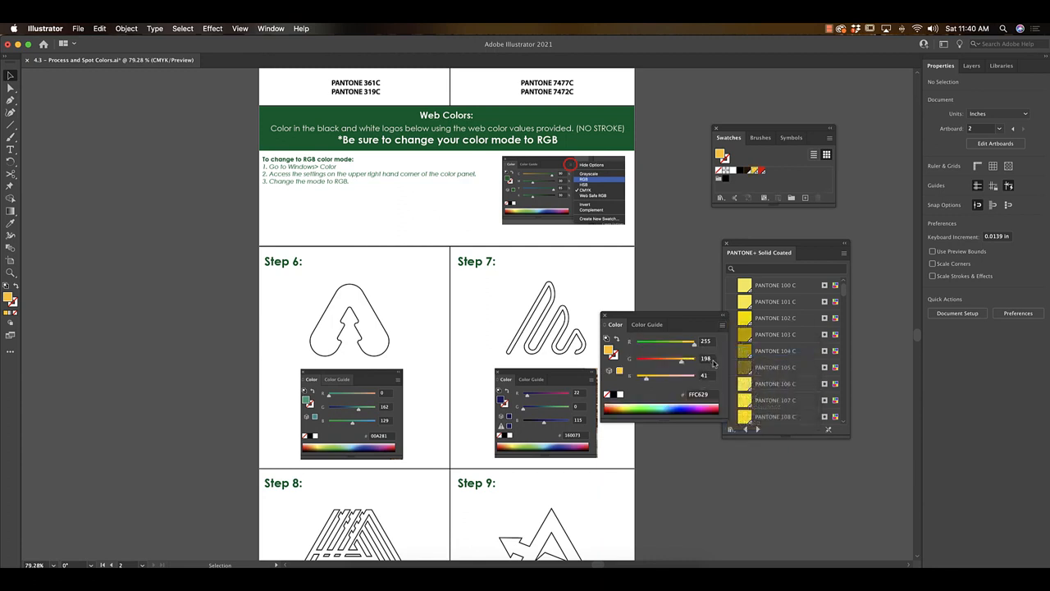
Fill the Step 6 logo with the web color R 0, G 162, B 129.
left_click(706, 341)
left_click(364, 316)
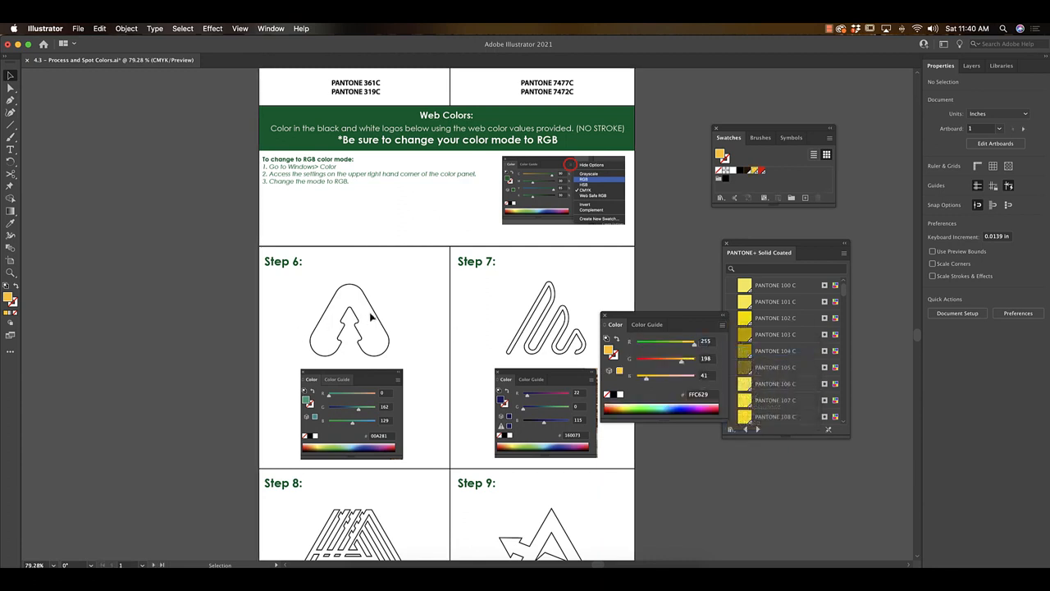
left_click(375, 313)
left_click(703, 341)
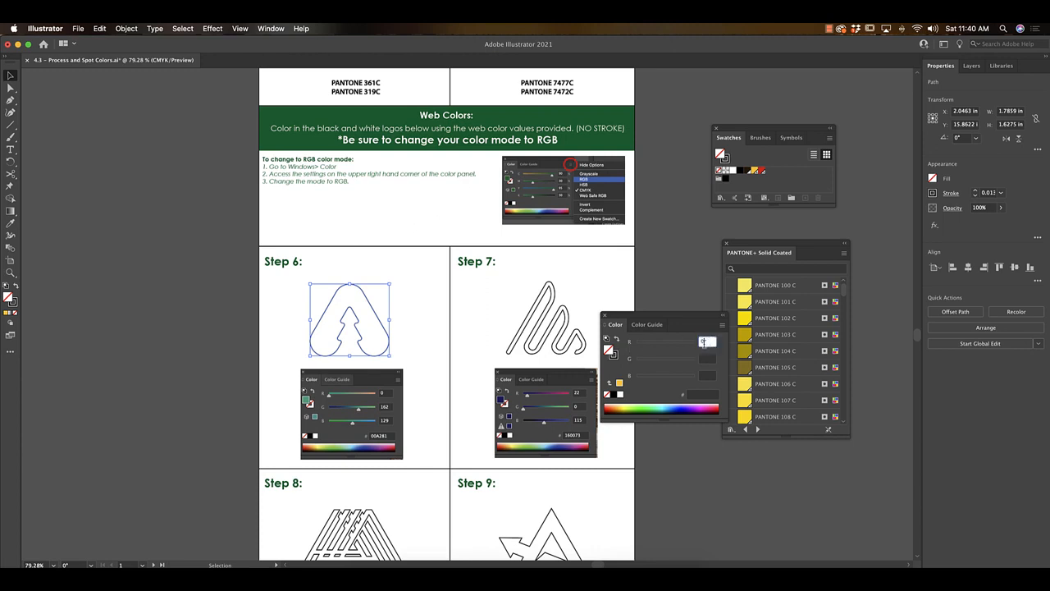
type("0")
left_click(704, 357)
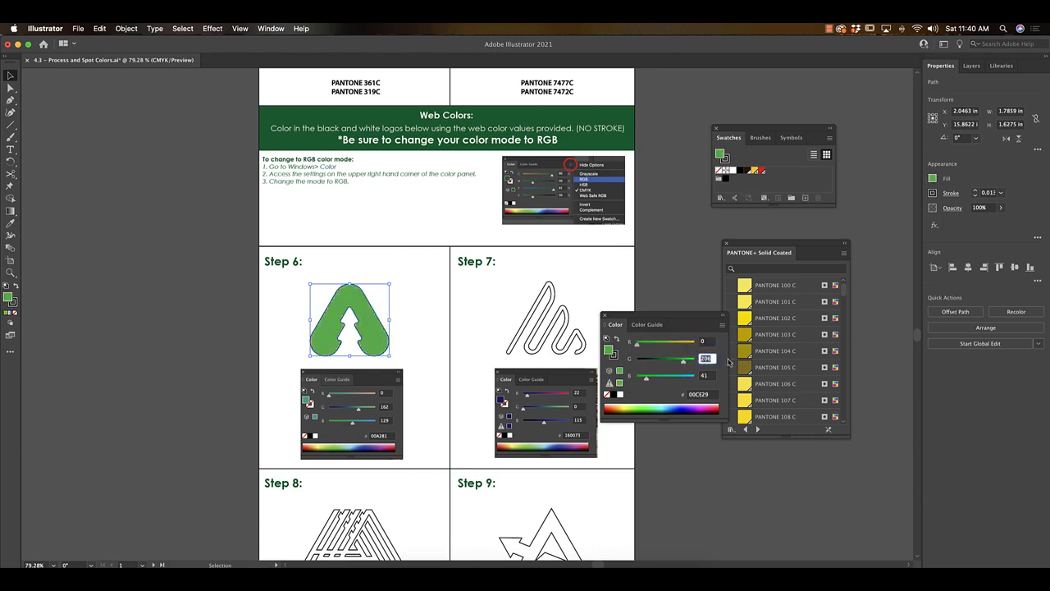
type("162")
left_click(704, 378)
type("129")
key("Return")
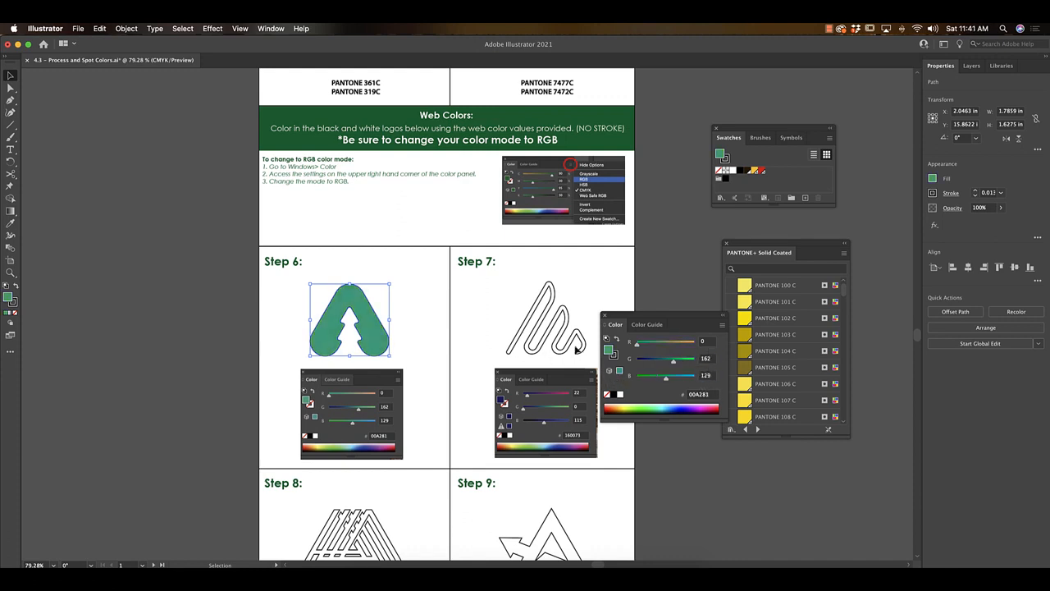
Remove the stroke from the Step 6 logo and deselect it.
left_click(614, 356)
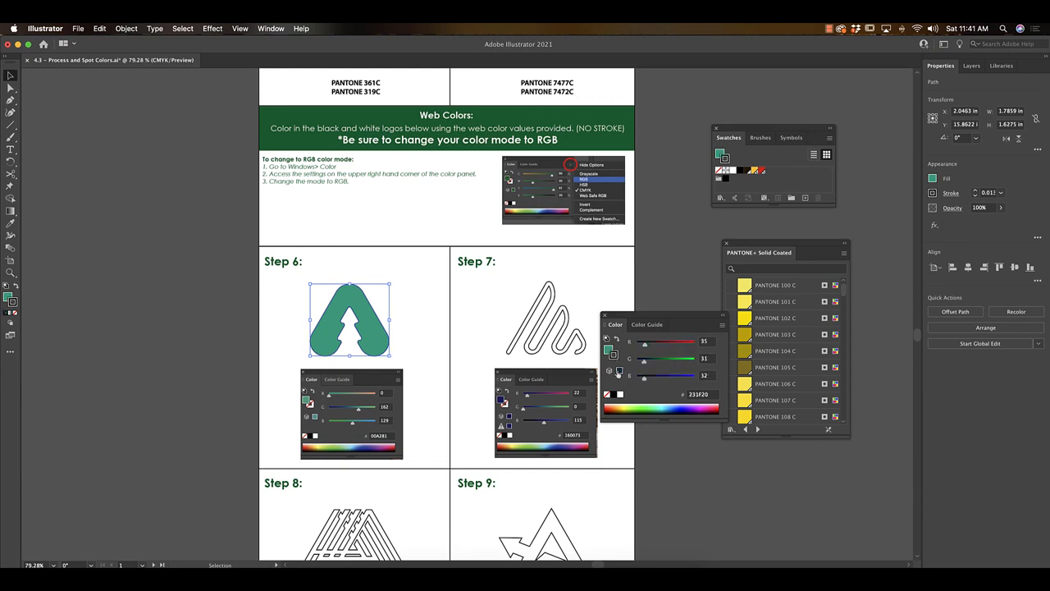
left_click(606, 397)
left_click(642, 303)
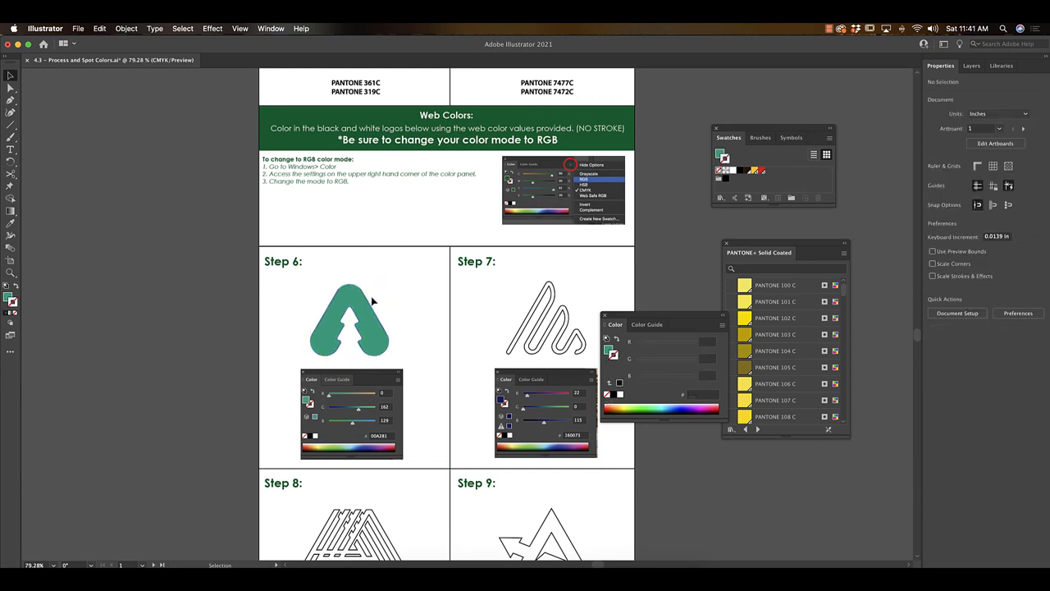
Swap the fill and stroke colors of all four petals of the Step 10 logo in the Process Colors section.
scroll(372, 302, "down", 15)
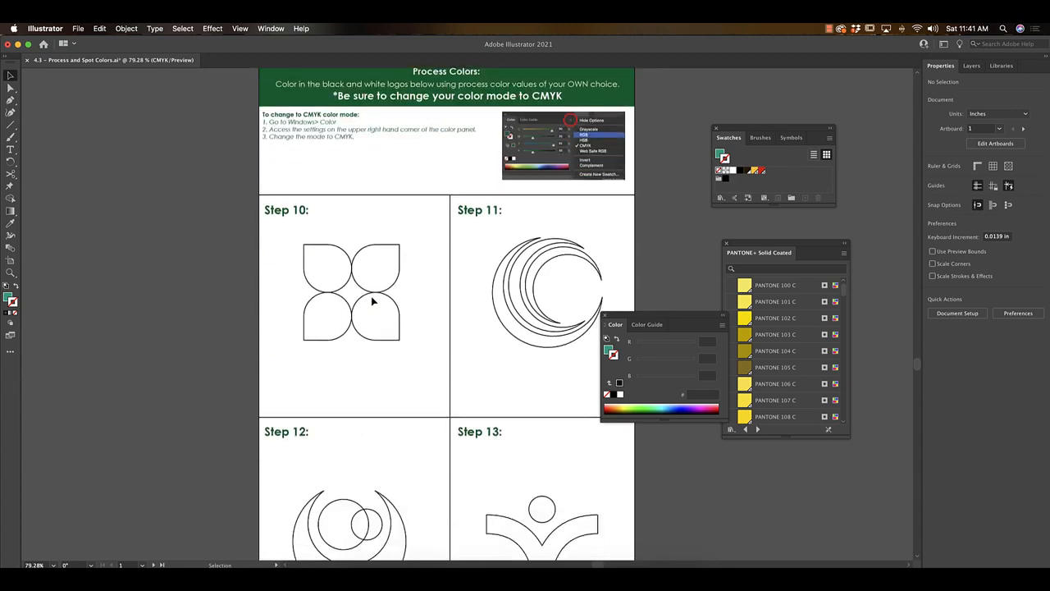
key("space")
left_click_drag(589, 223, 545, 243)
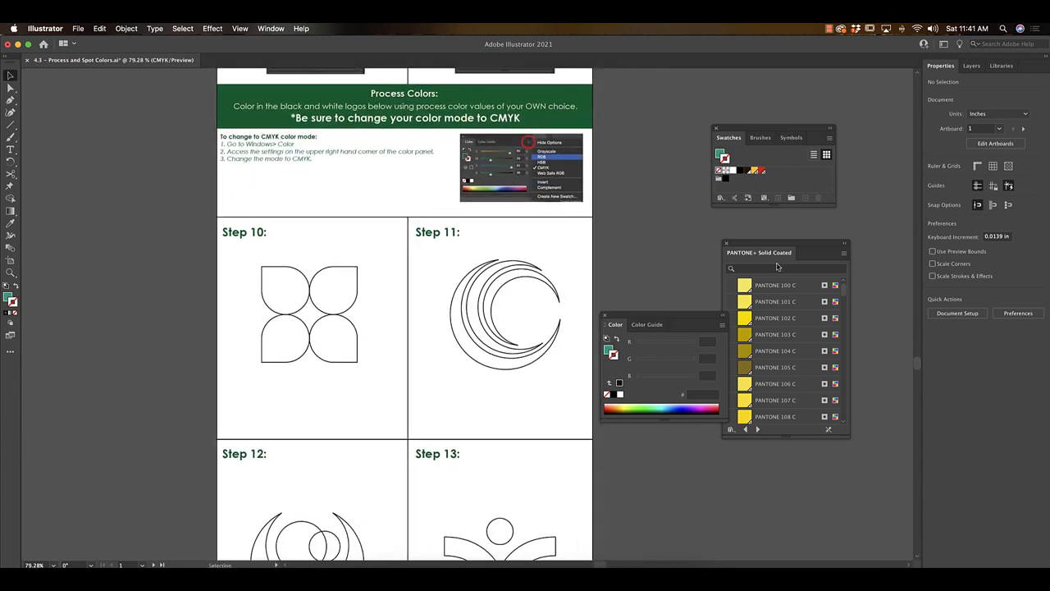
left_click_drag(256, 255, 362, 371)
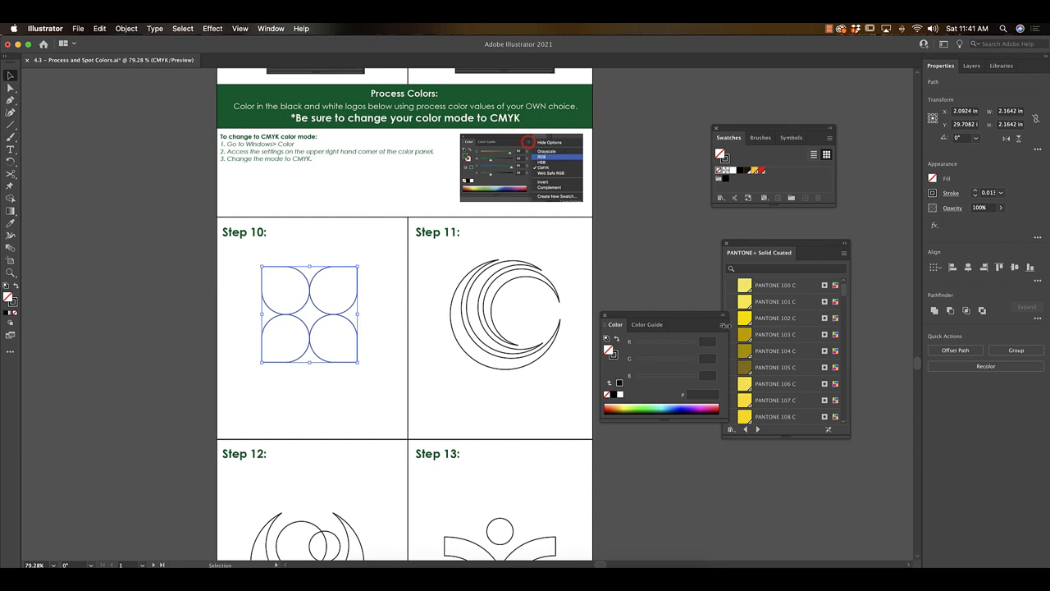
left_click(723, 326)
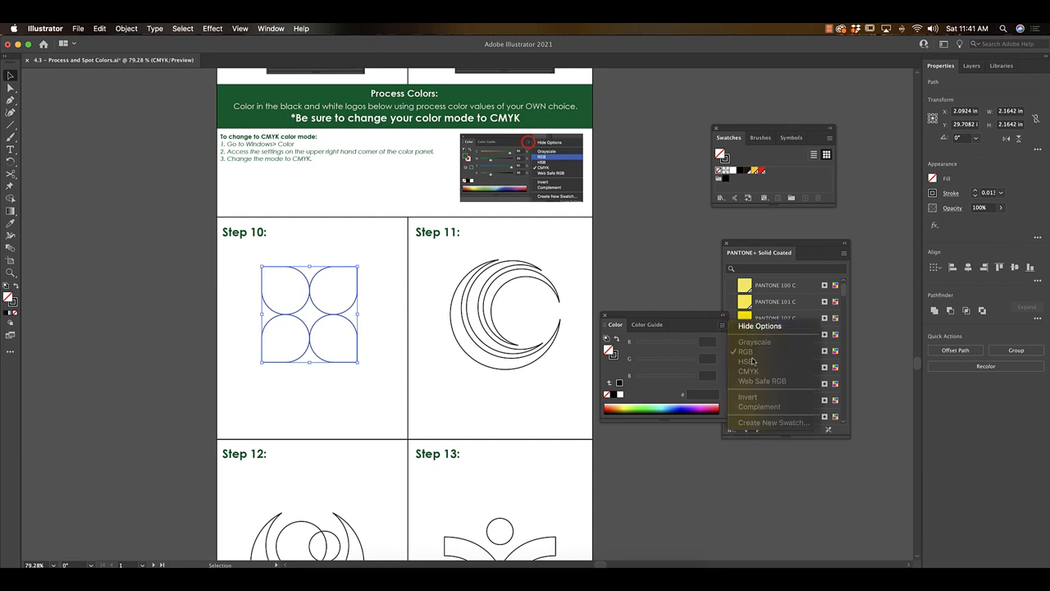
left_click(697, 348)
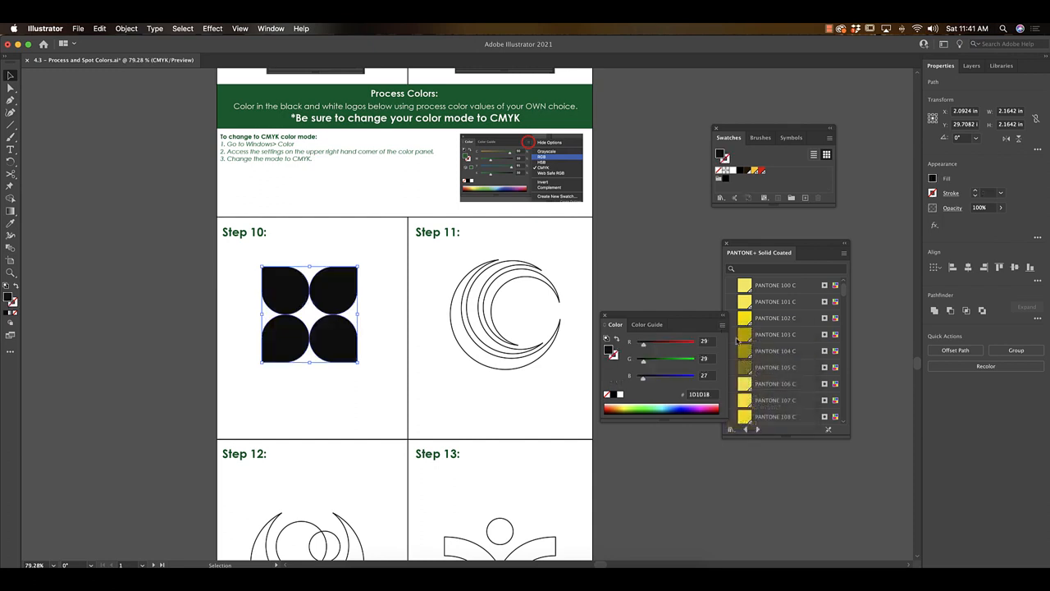
left_click(617, 340)
Switch the color mode to CMYK and fill the Step 10 logo with a blue of about C 89, M 79, Y 0, K 0.
left_click(722, 325)
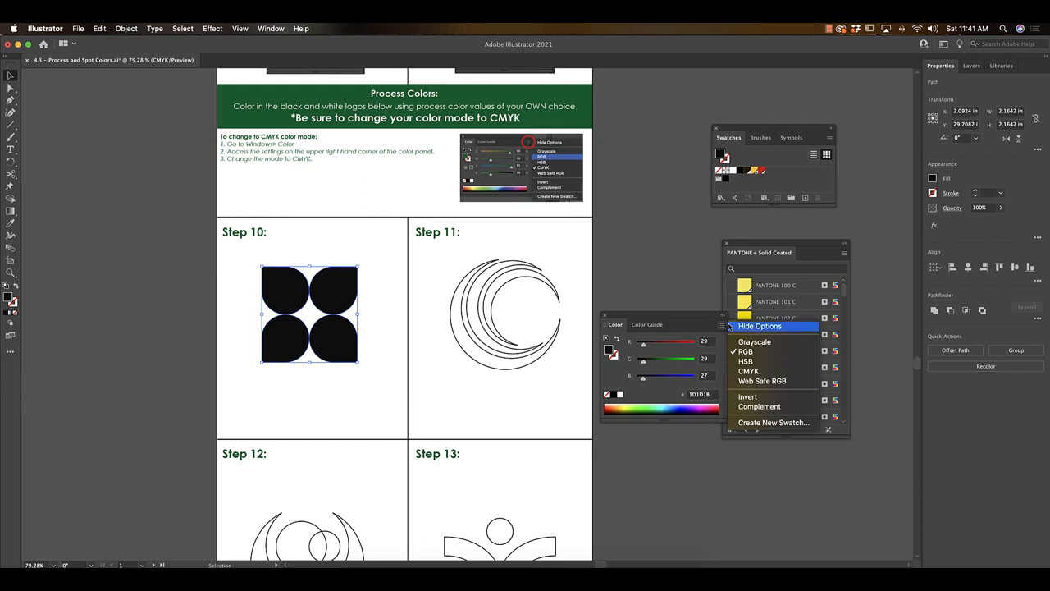
left_click(748, 371)
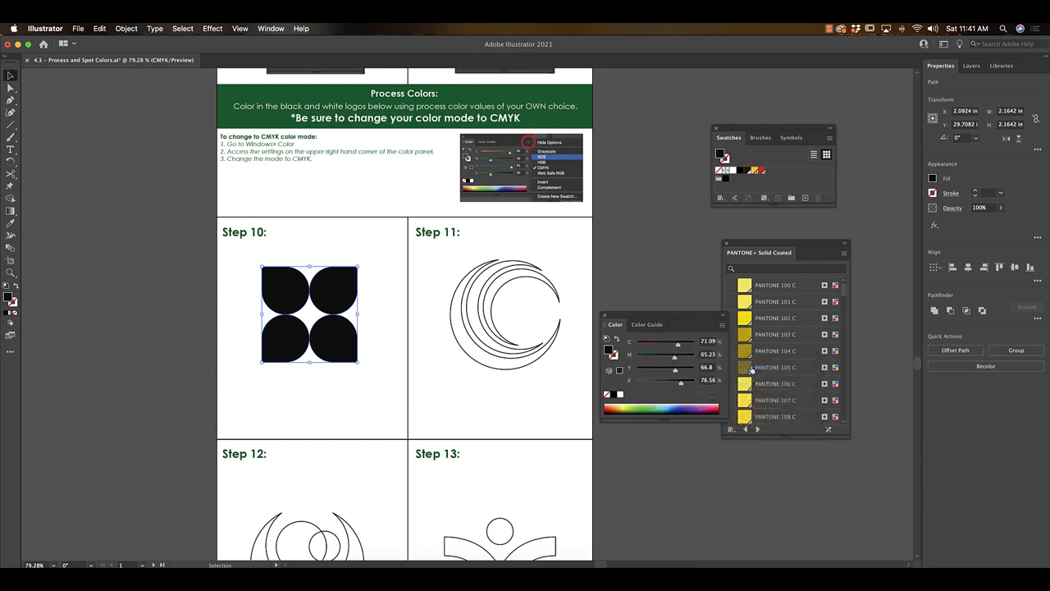
left_click(681, 405)
left_click(546, 399)
Fill the bottom row of the Extension section's six-block pyramid logo with the spot color PANTONE 7579 C.
scroll(548, 400, "down", 5)
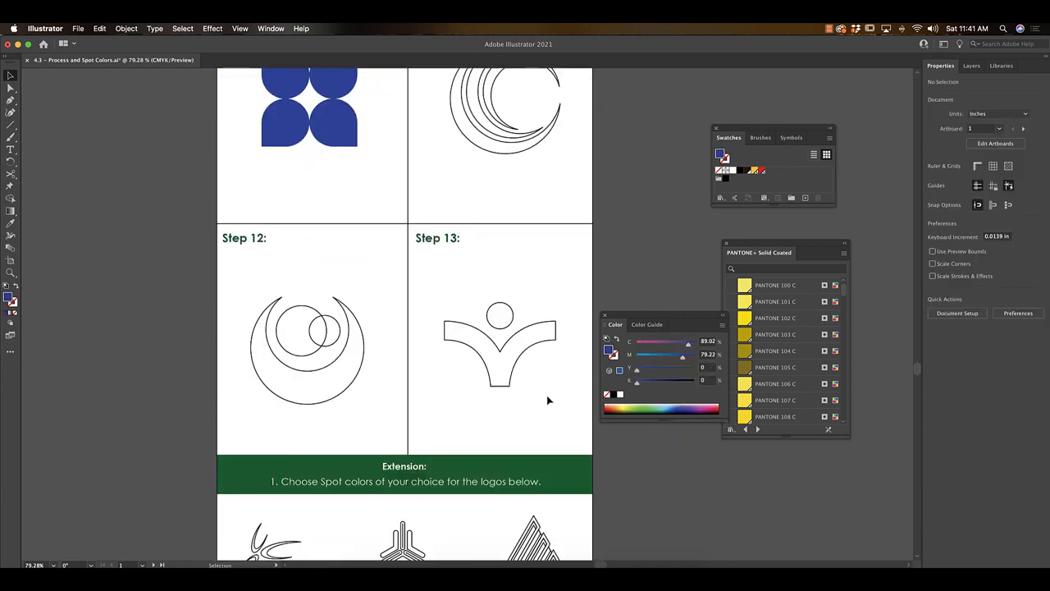
scroll(548, 399, "down", 1)
scroll(548, 400, "down", 10)
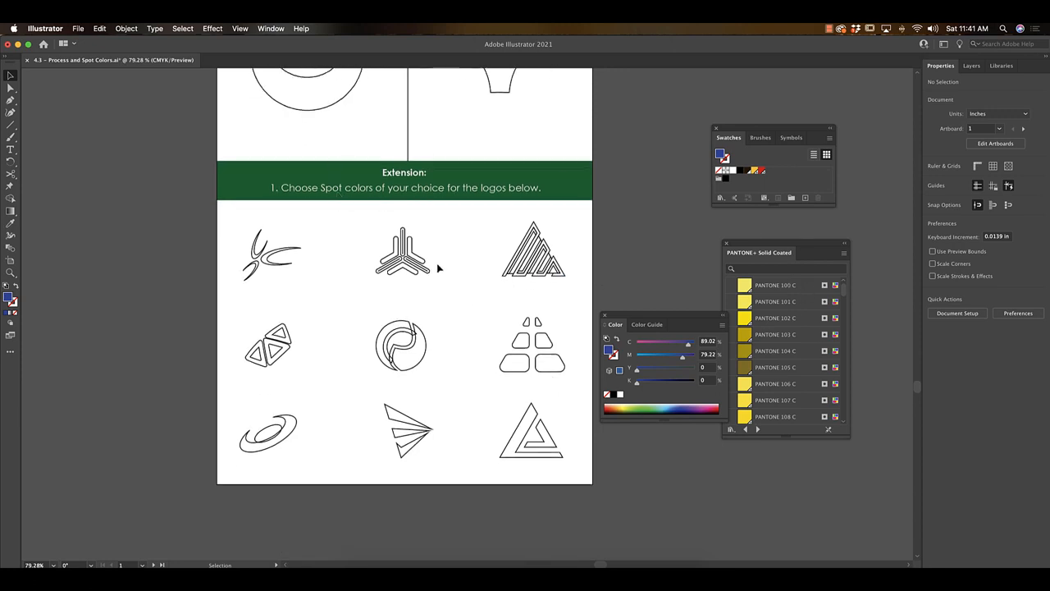
left_click(517, 371)
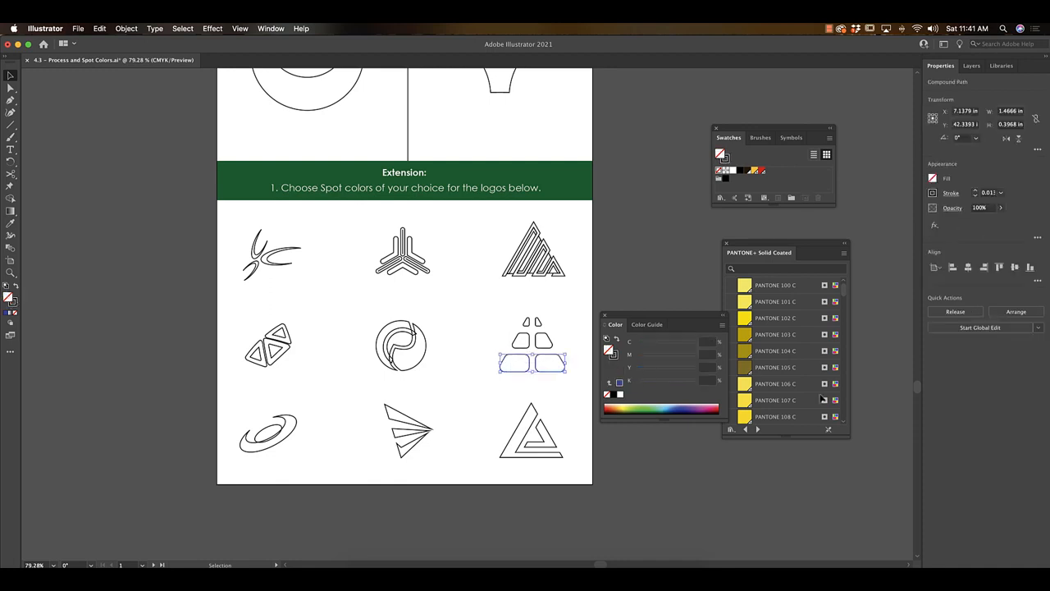
scroll(763, 367, "down", 5)
scroll(767, 364, "down", 20)
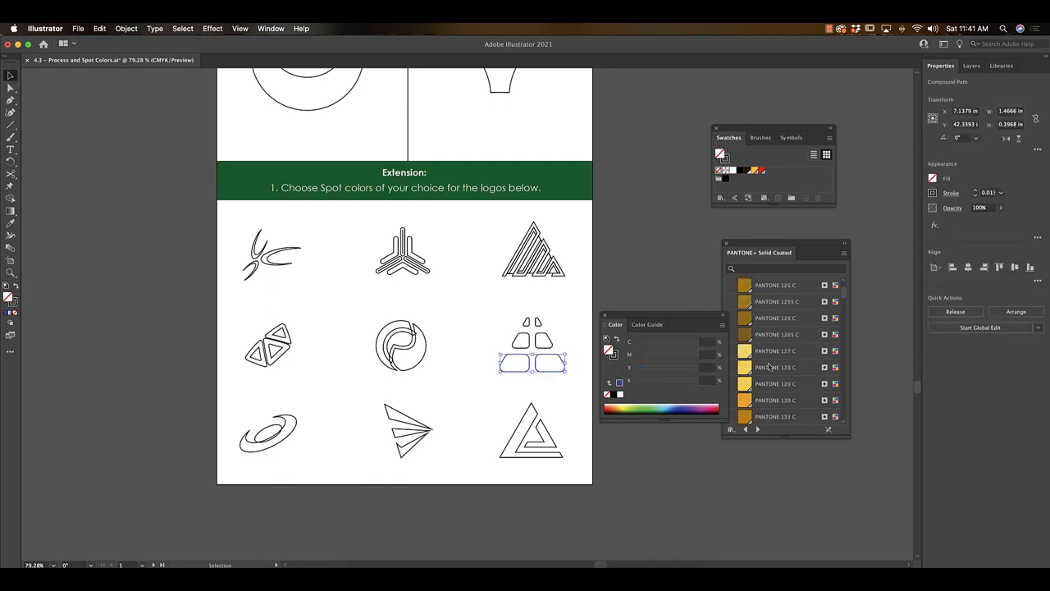
scroll(756, 395, "down", 1)
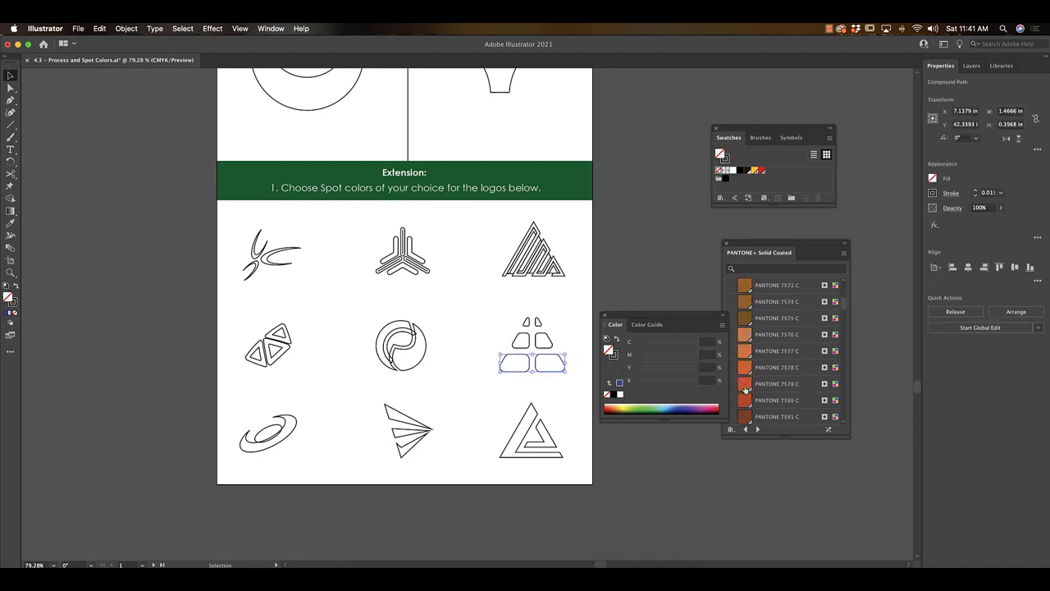
left_click(744, 385)
Fill the pyramid logo's middle row with PANTONE 7580 C and its top row with PANTONE 7581 C.
left_click(553, 336)
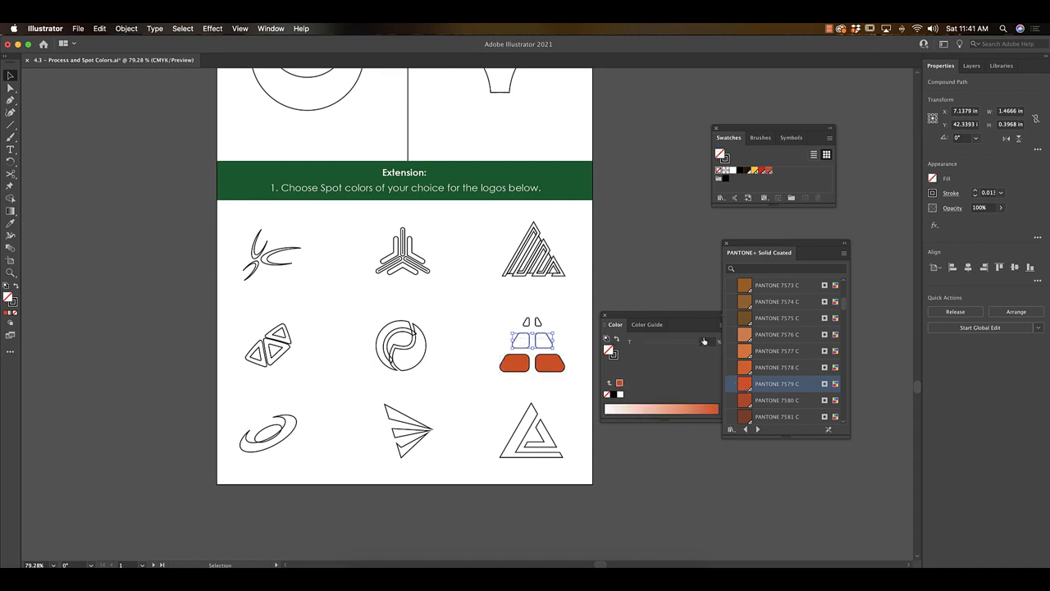
left_click(743, 401)
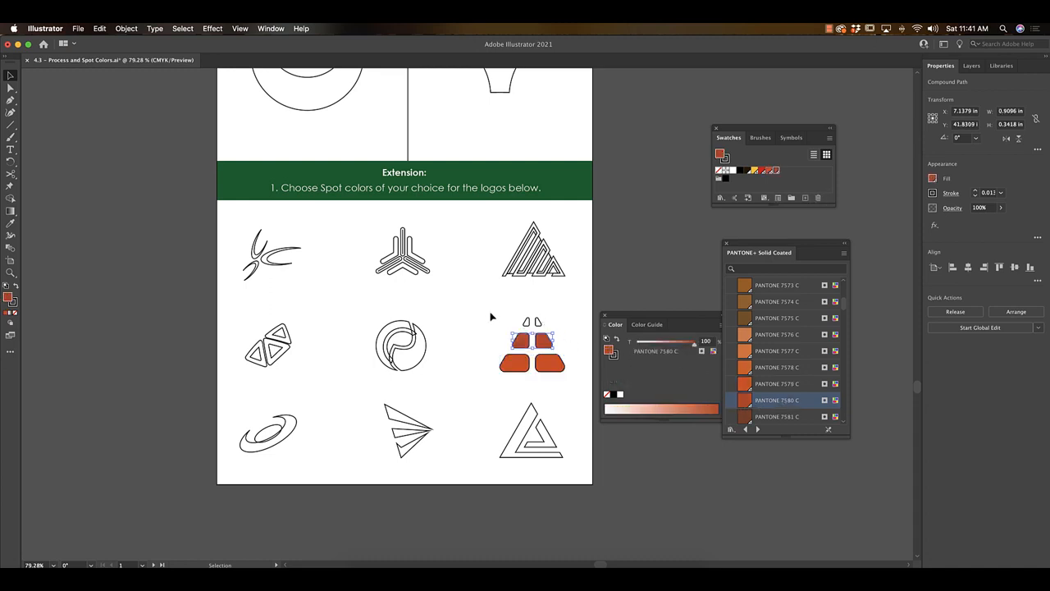
left_click(537, 322)
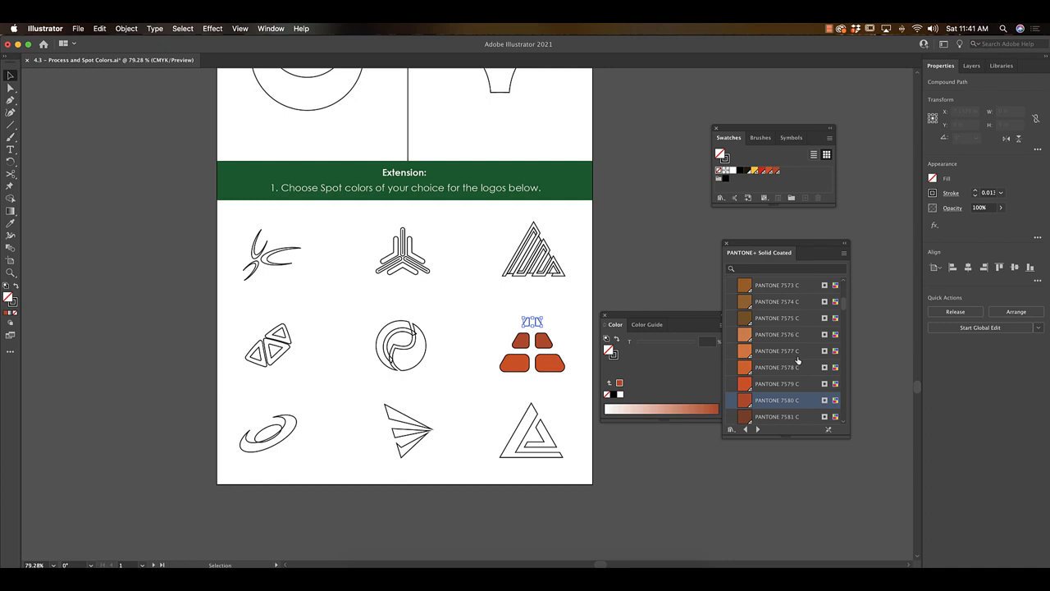
left_click(762, 416)
left_click(496, 376)
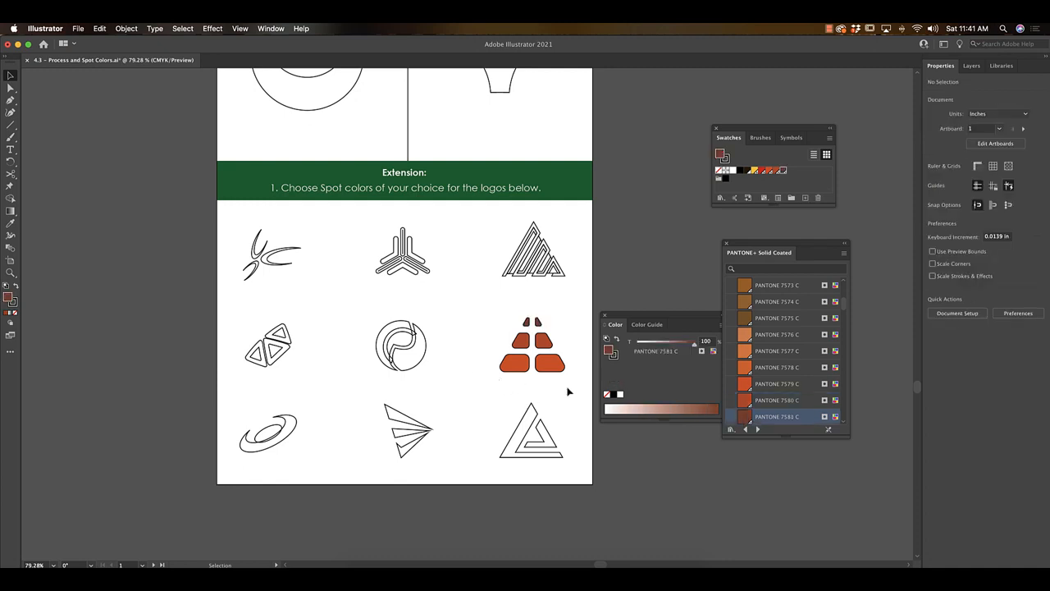